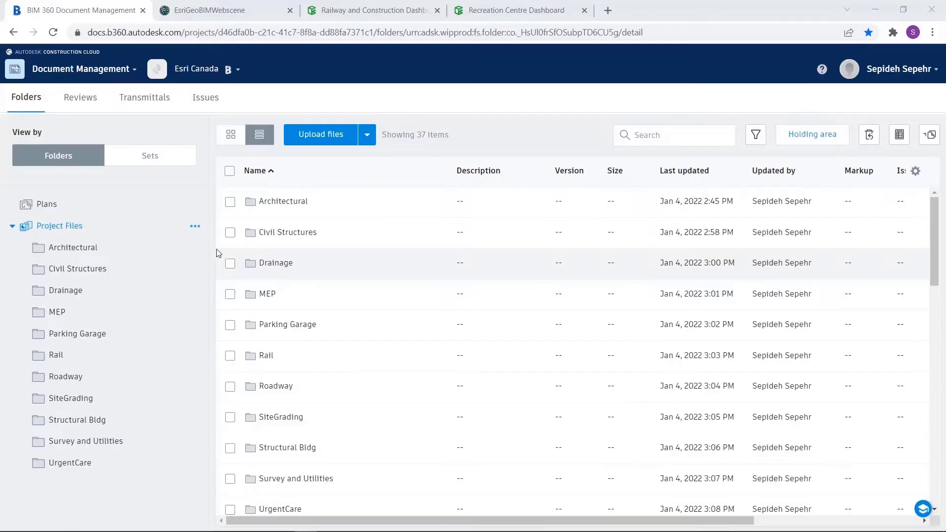
# Step: Browse the Architectural and Civil Structures folders and the eleven project issues, then switch to the GeoBIM scene
pyautogui.click(74, 250)
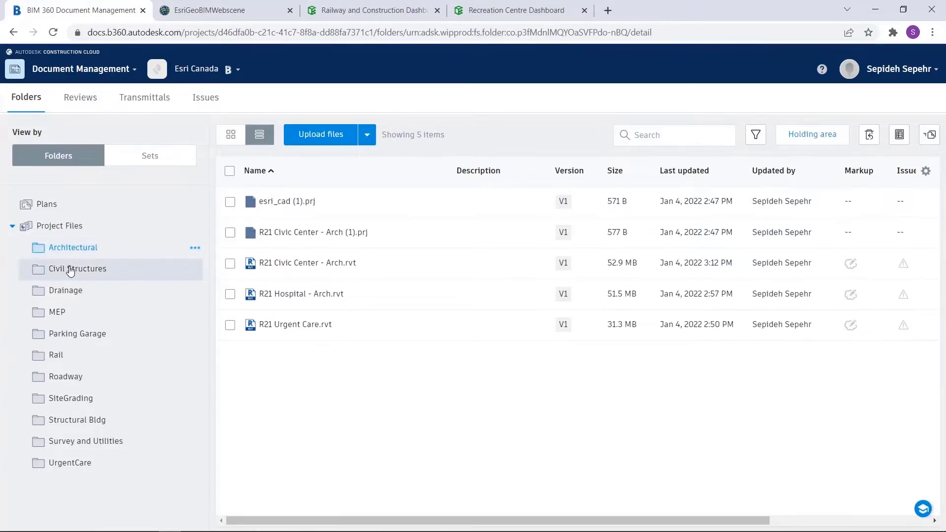
pyautogui.click(71, 272)
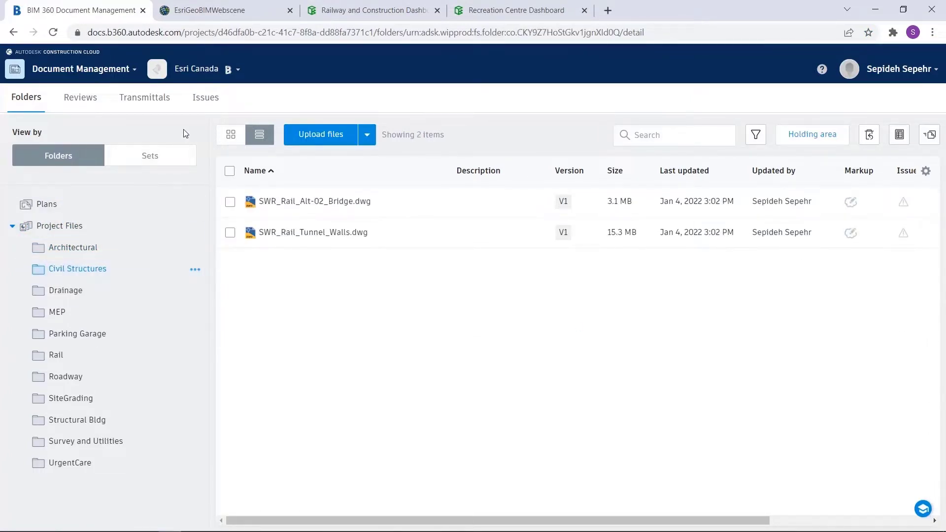
pyautogui.click(205, 99)
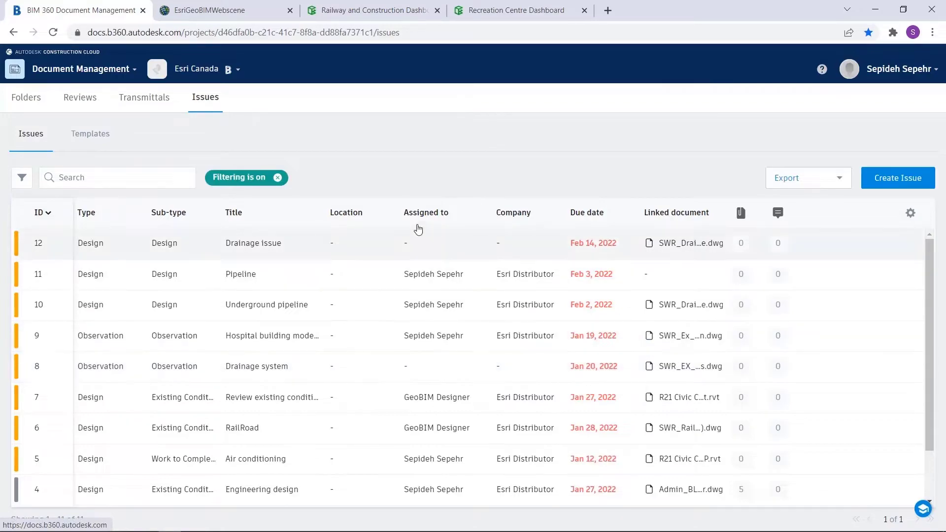
pyautogui.click(227, 9)
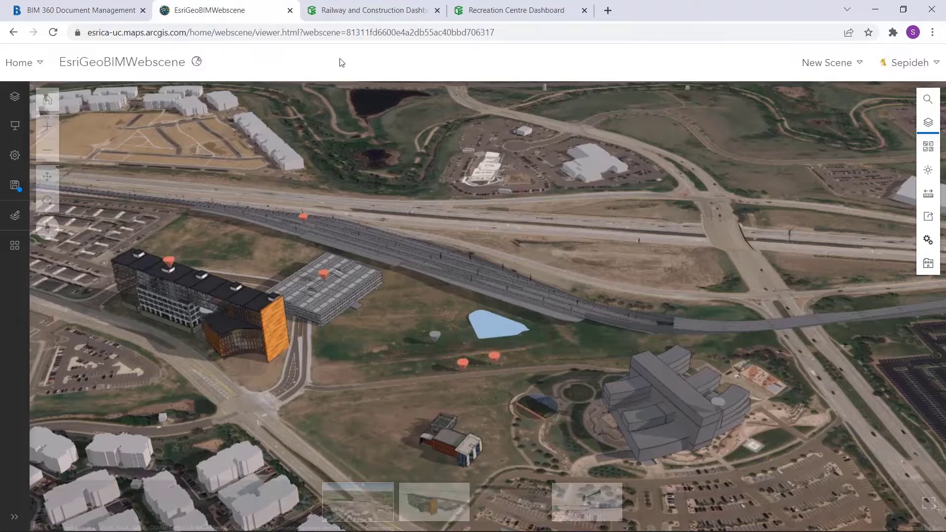
pyautogui.moveTo(473, 296)
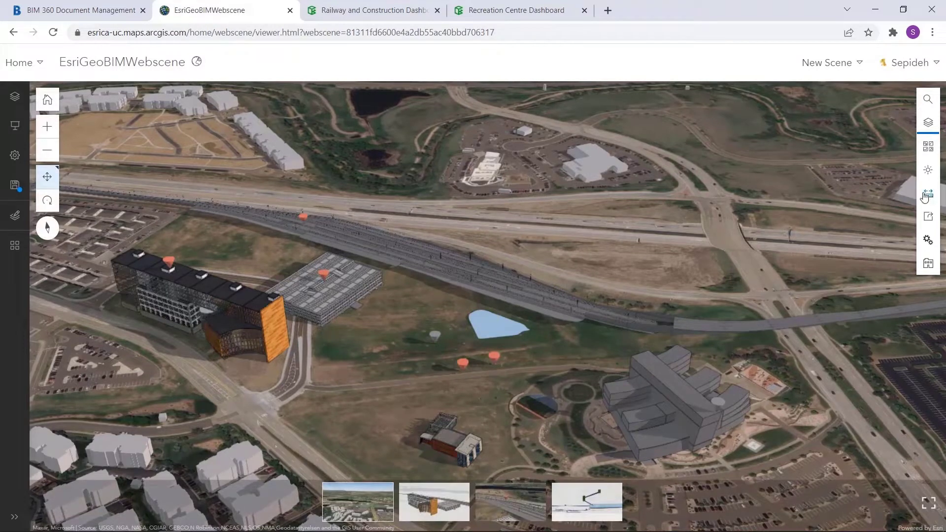
# Step: Check the rail elevation profile and early-afternoon daylight shadows, then open the Railway and Construction Dashboard
pyautogui.click(926, 196)
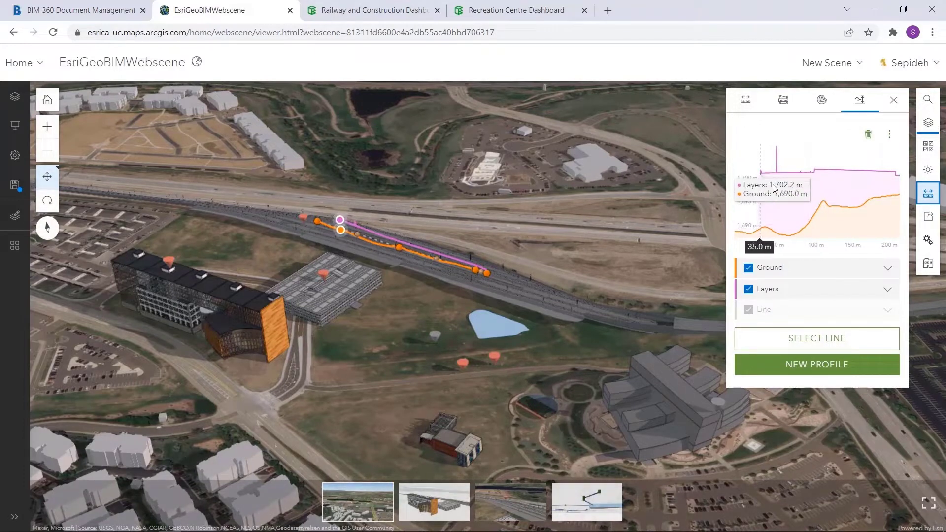
pyautogui.click(894, 100)
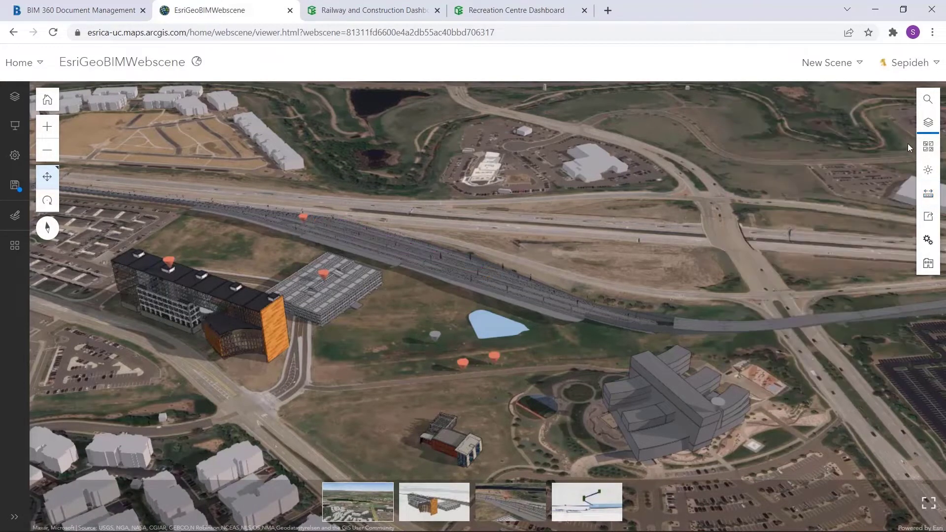
pyautogui.click(927, 170)
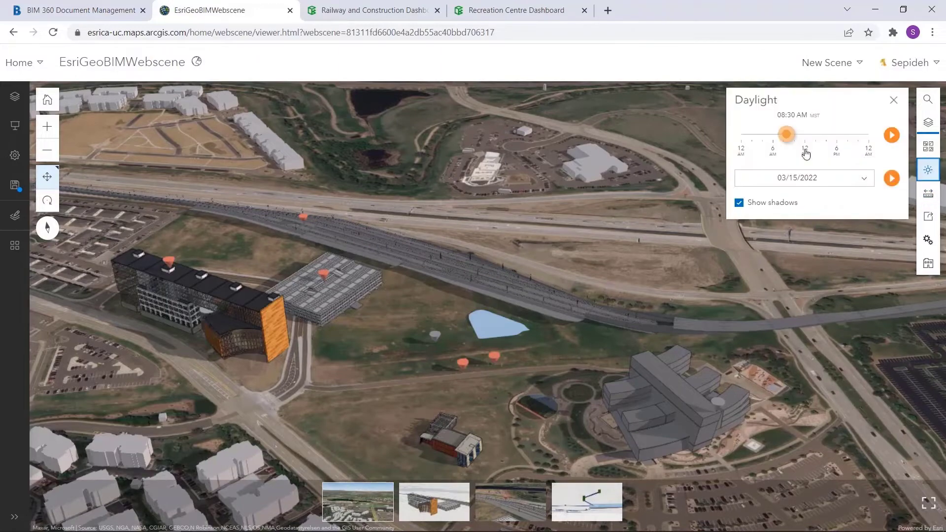
pyautogui.moveTo(786, 134)
pyautogui.mouseDown()
pyautogui.moveTo(826, 134)
pyautogui.moveTo(819, 134)
pyautogui.mouseUp()
pyautogui.click(893, 100)
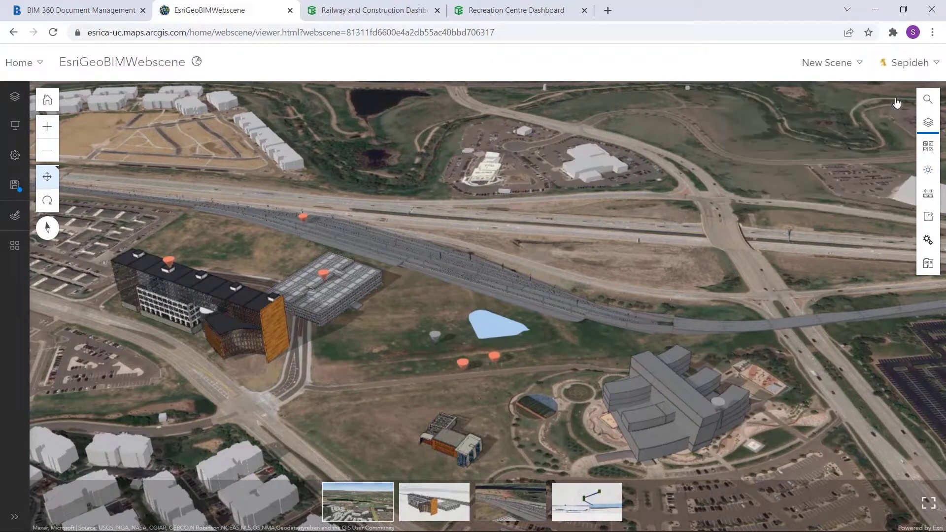
pyautogui.click(387, 14)
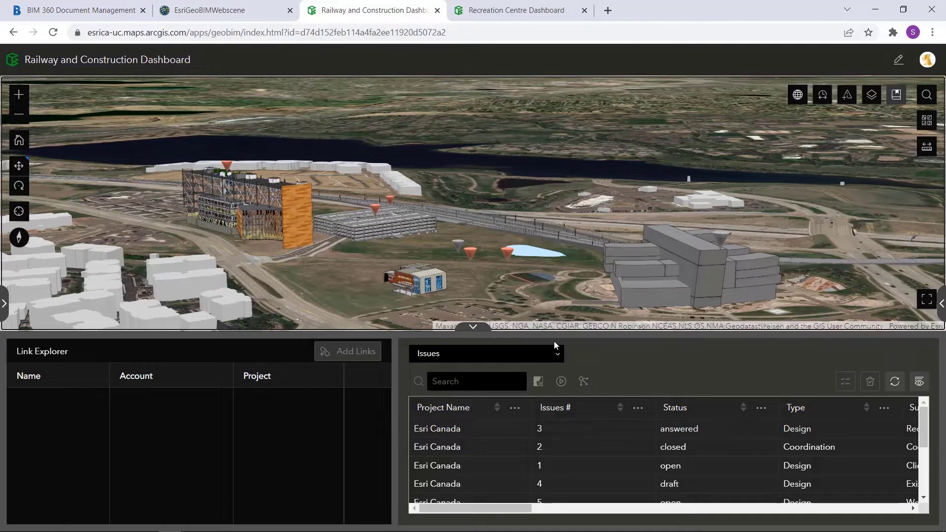
# Step: Show Documents in the table, then view and close the Civic Center's R21 Civic Center - MEP.rvt model
pyautogui.click(557, 355)
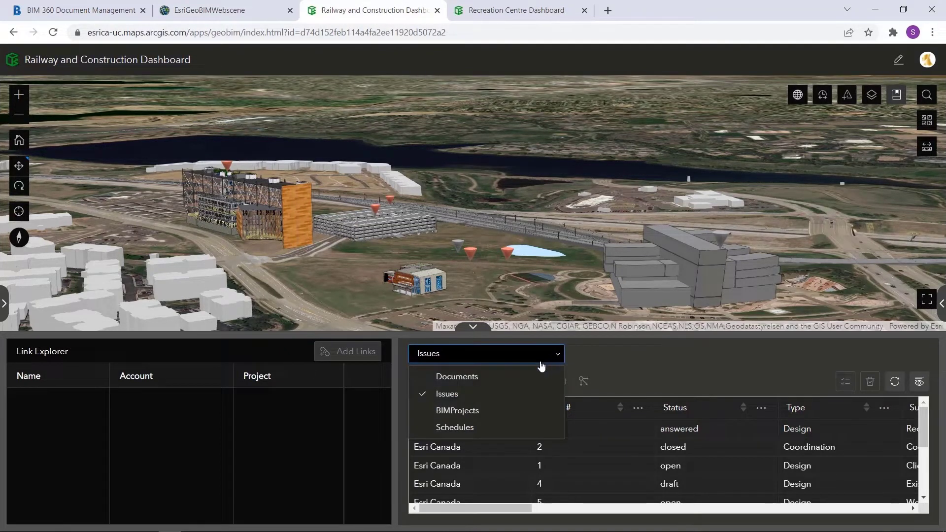
pyautogui.click(475, 378)
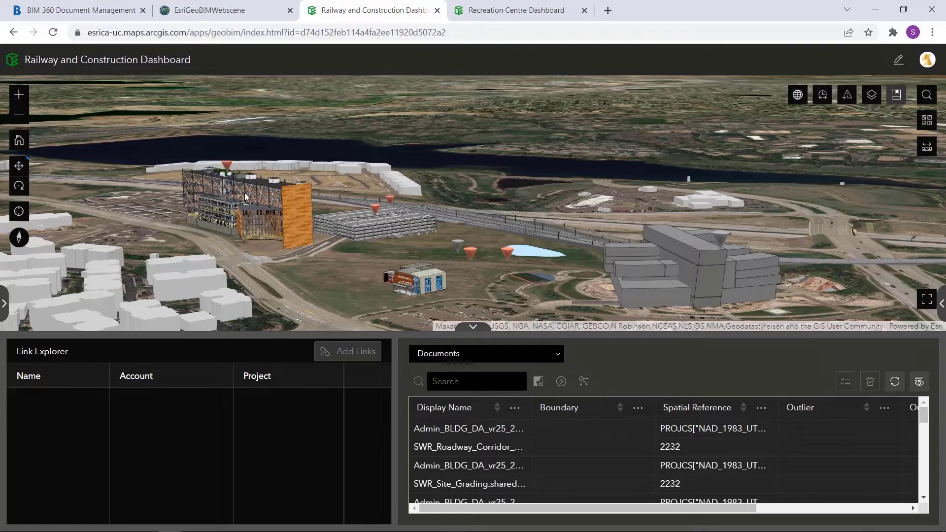
pyautogui.click(239, 176)
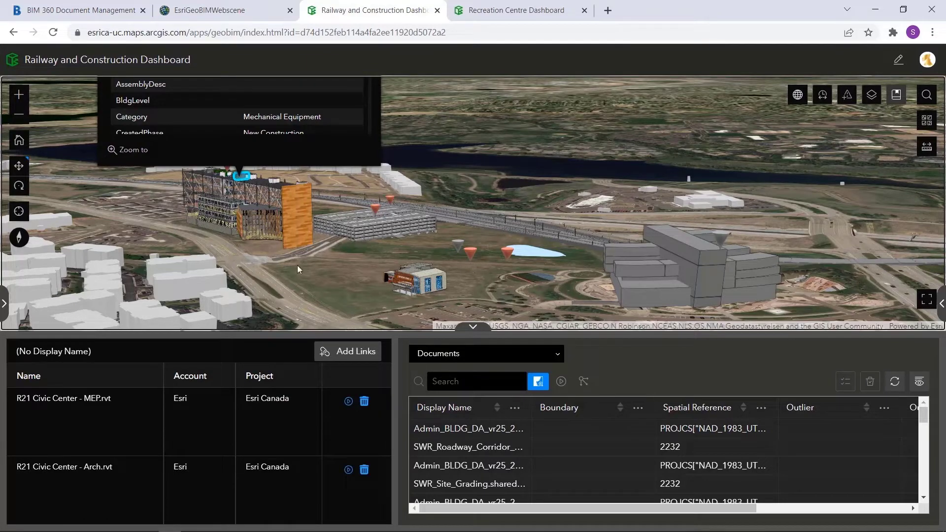
pyautogui.click(348, 403)
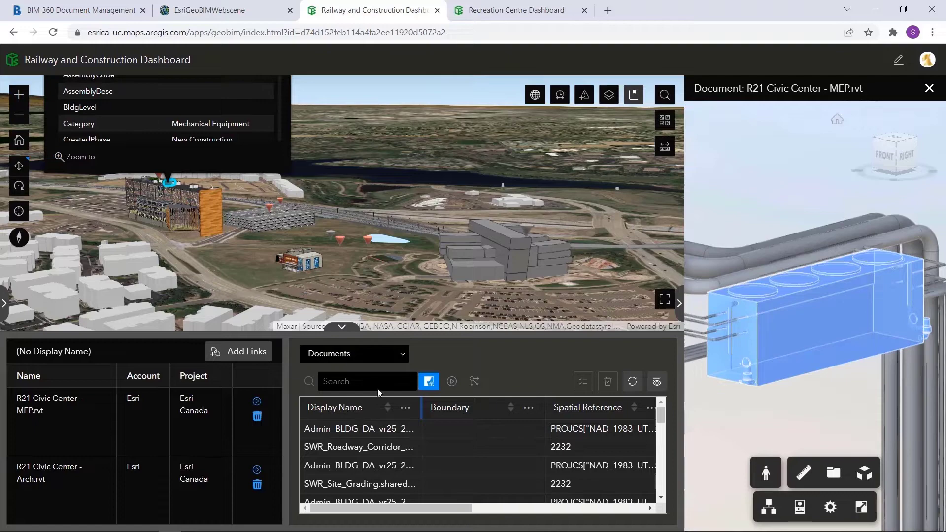
pyautogui.click(929, 89)
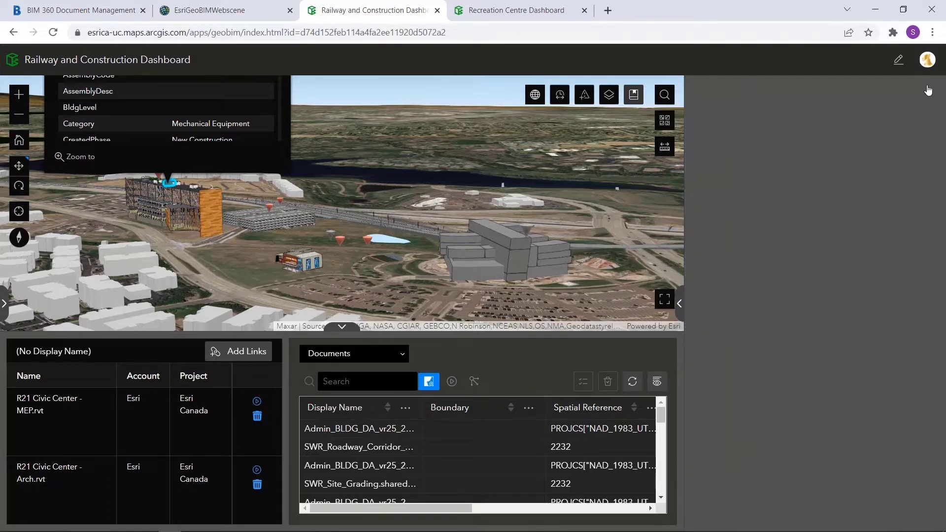
pyautogui.click(584, 163)
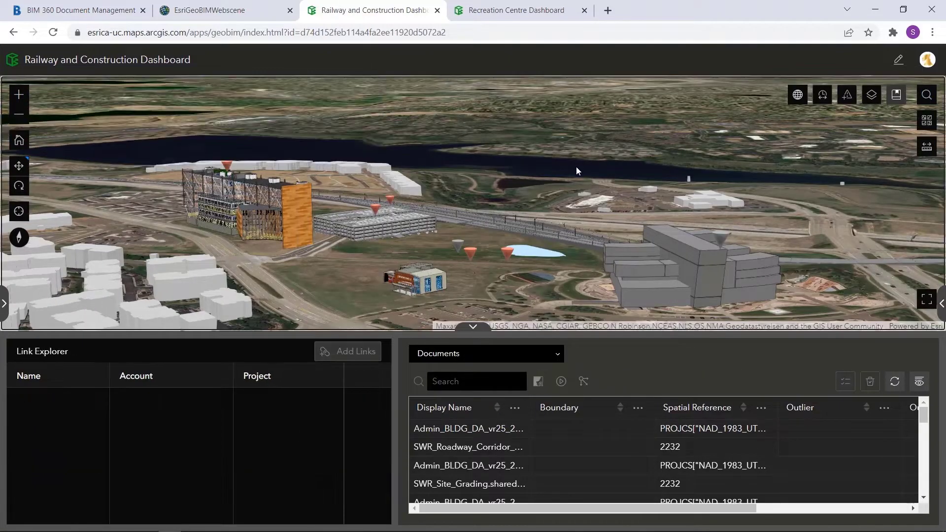
# Step: Open the RailRoad issue's Yard_OCS (1).dwg drawing and orbit its 3D view of the catenary pole
pyautogui.click(392, 199)
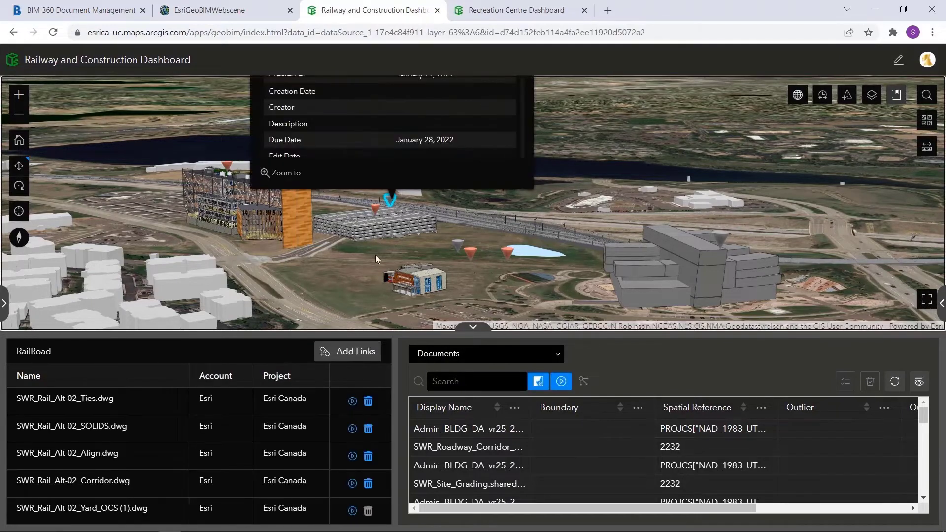
pyautogui.click(352, 510)
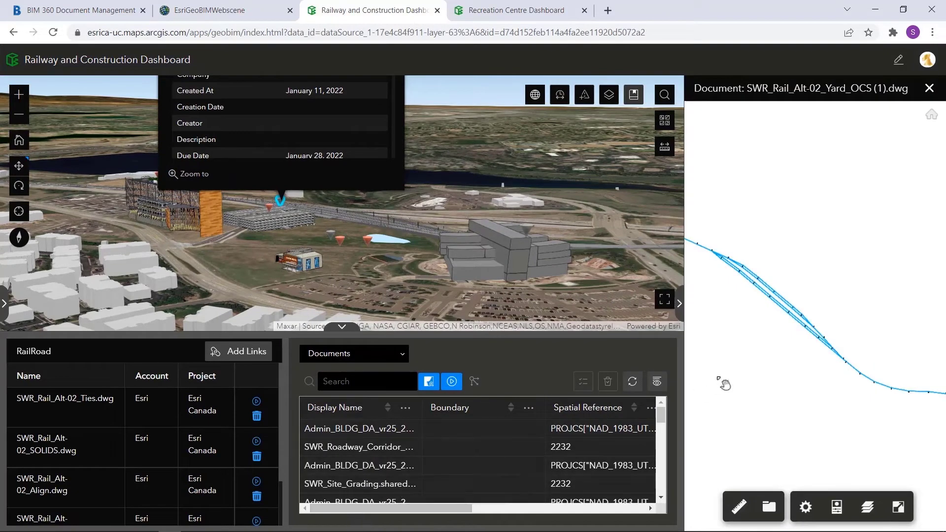
pyautogui.scroll(2, 808, 320)
pyautogui.scroll(2, 812, 326)
pyautogui.scroll(2, 813, 329)
pyautogui.scroll(2, 813, 328)
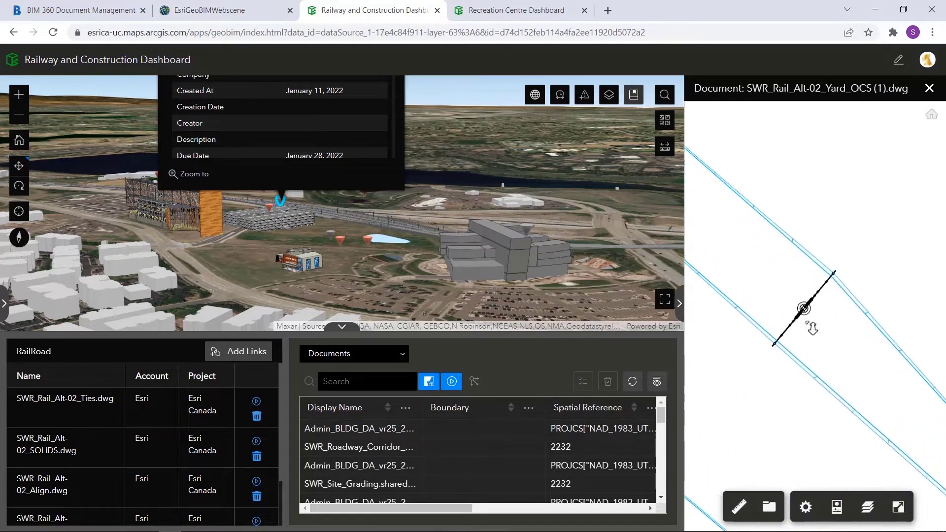
pyautogui.scroll(2, 813, 329)
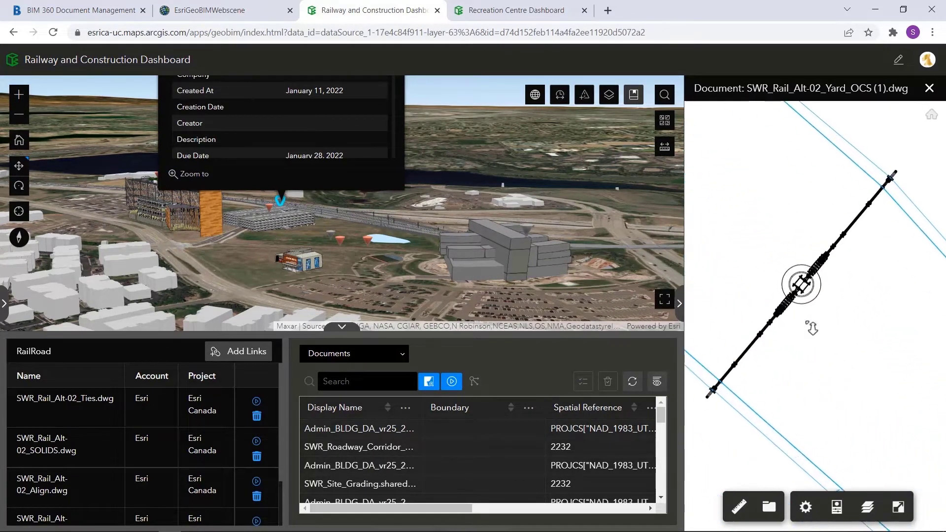
pyautogui.click(768, 507)
pyautogui.click(794, 274)
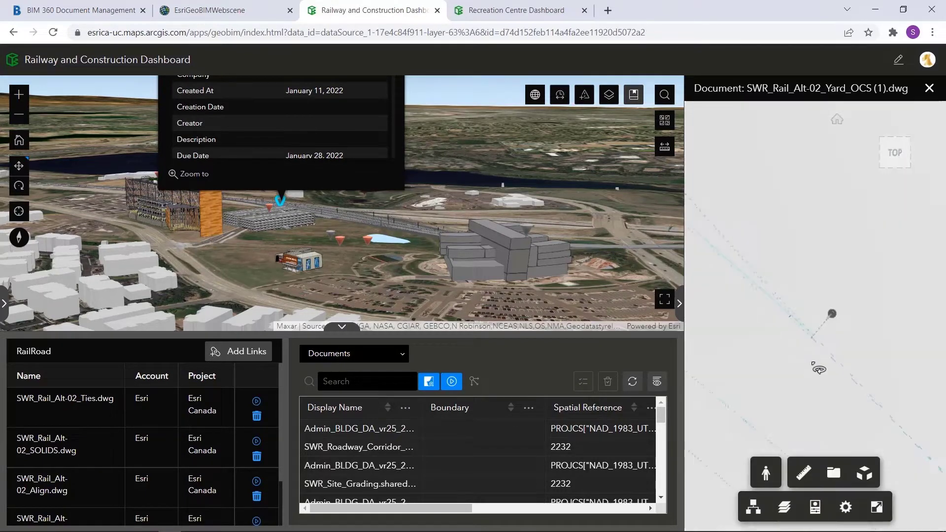
pyautogui.moveTo(813, 366); pyautogui.dragTo(835, 174)
pyautogui.scroll(2, 836, 174)
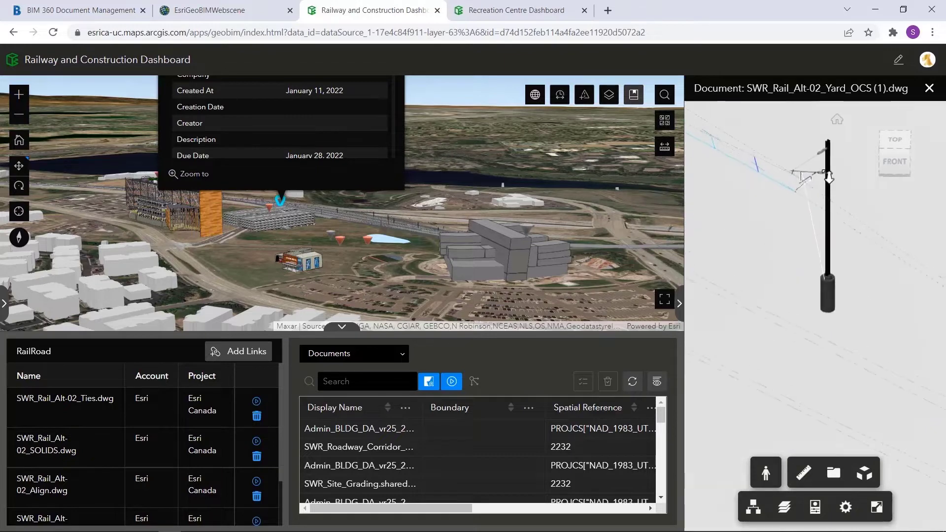
pyautogui.scroll(3, 832, 174)
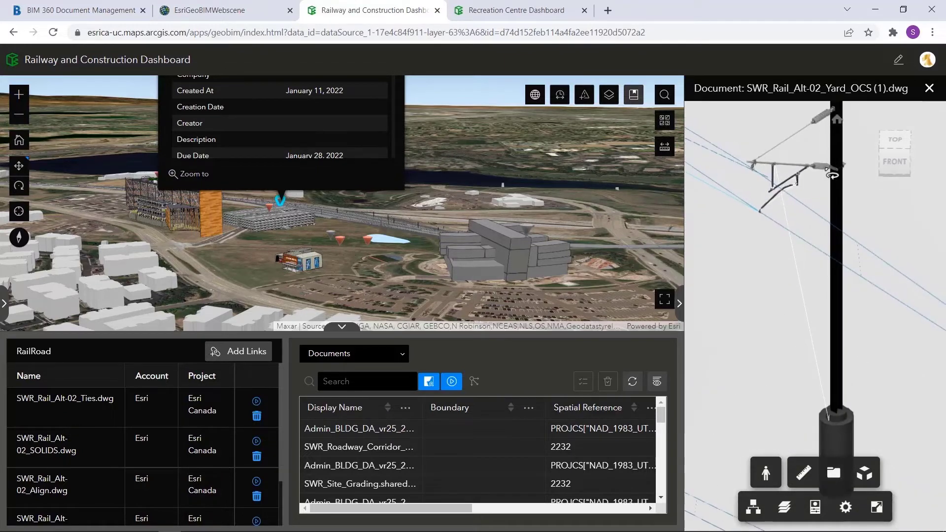
# Step: Close the drawing viewer, visit the Underground Utility bookmark, then return to the EsriContent aerial view
pyautogui.click(929, 88)
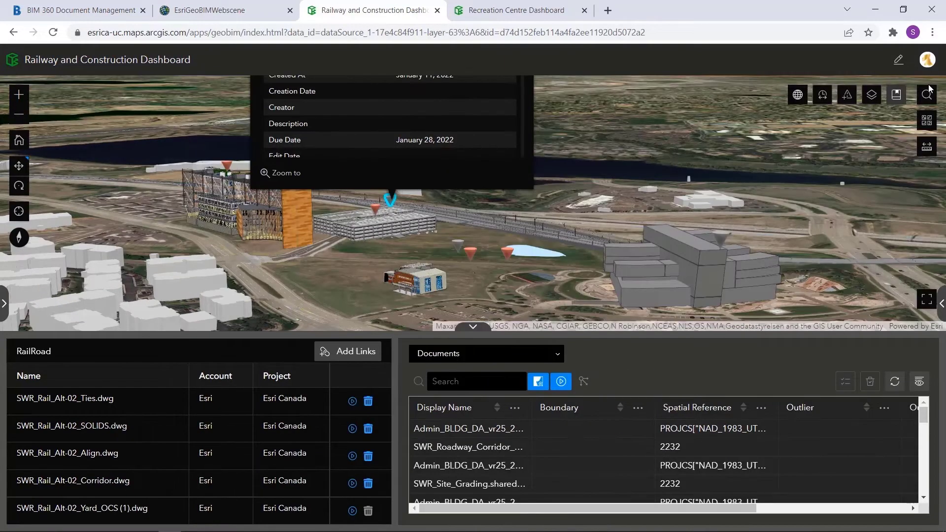
pyautogui.click(897, 96)
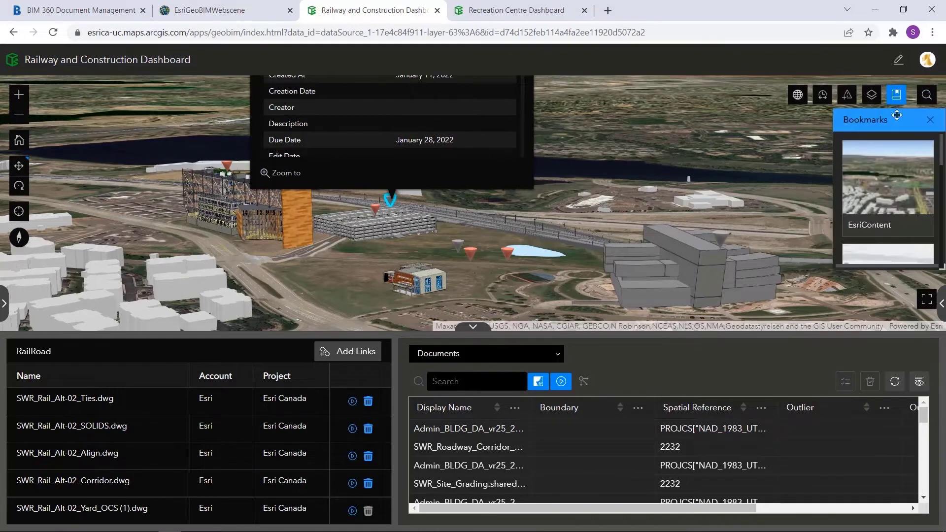
pyautogui.scroll(-2, 901, 174)
pyautogui.scroll(-2, 900, 174)
pyautogui.scroll(-2, 901, 174)
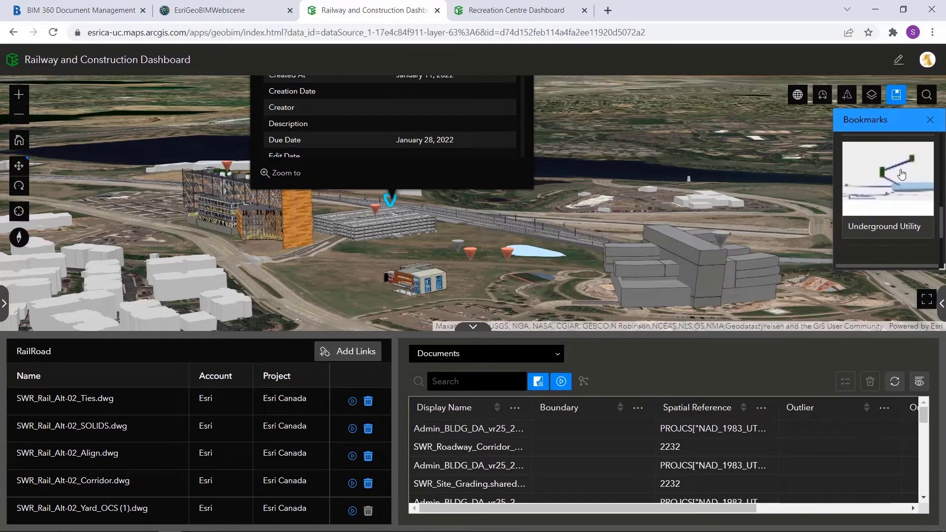
pyautogui.click(900, 174)
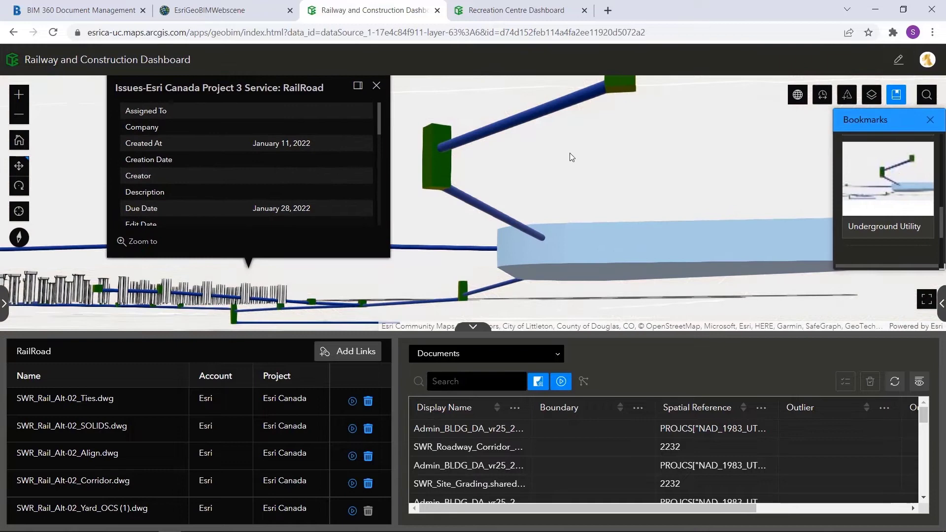
pyautogui.click(375, 85)
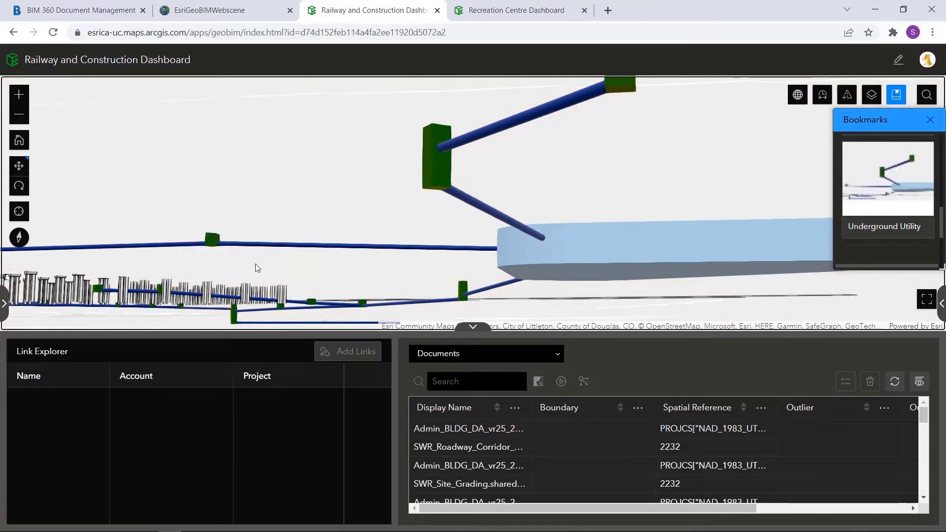
pyautogui.scroll(3, 136, 298)
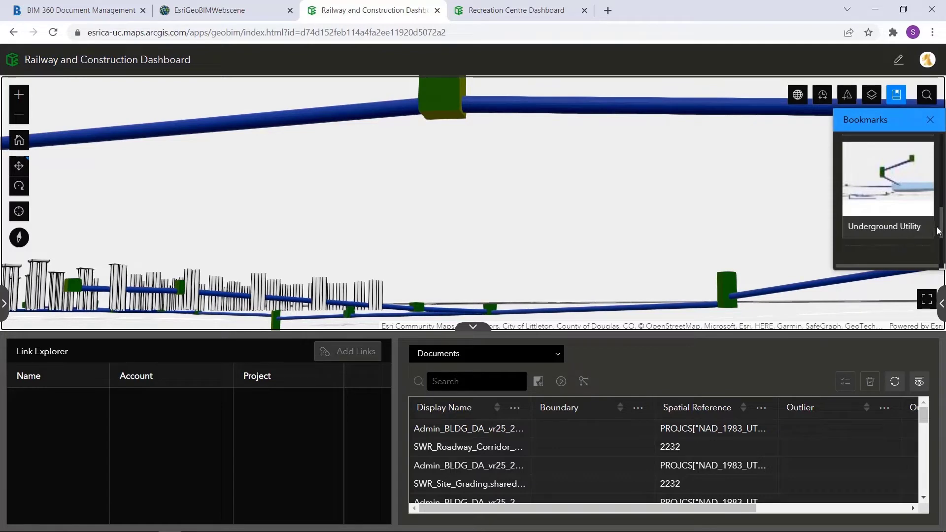
pyautogui.moveTo(942, 225); pyautogui.dragTo(941, 148)
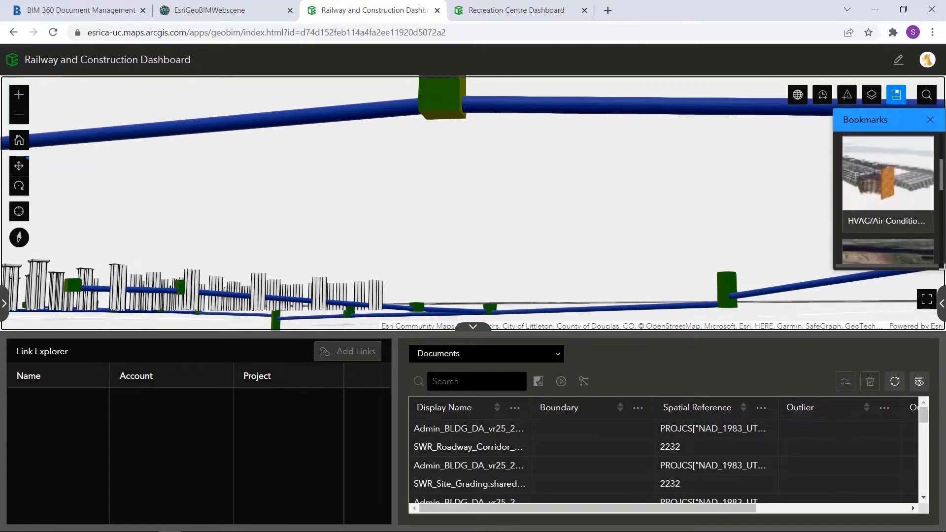
pyautogui.click(891, 185)
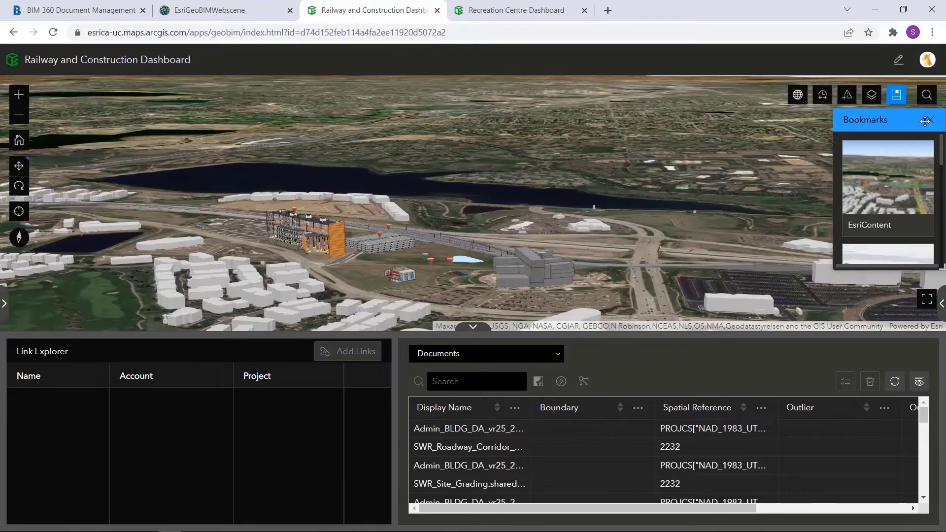
pyautogui.click(895, 95)
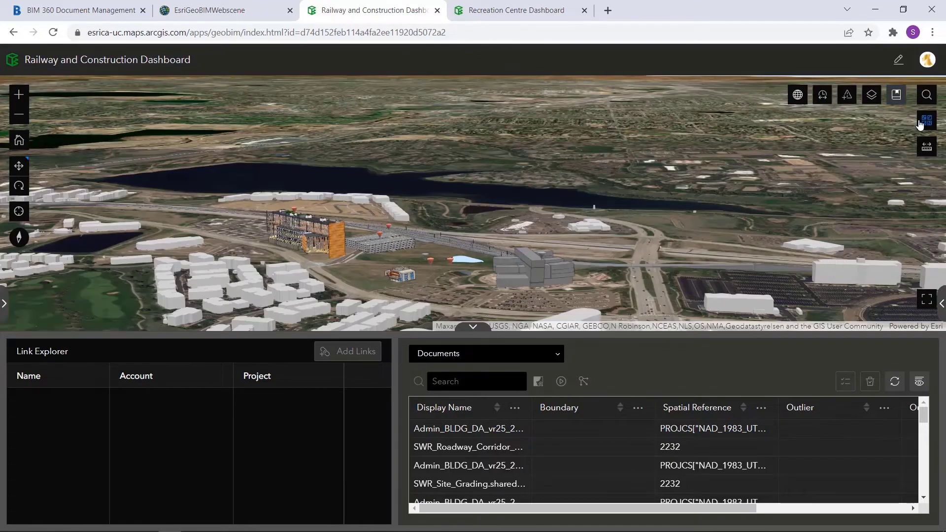
# Step: Start a Design issue titled SewerSystemConflict with a due date of 2/16/2022
pyautogui.click(847, 94)
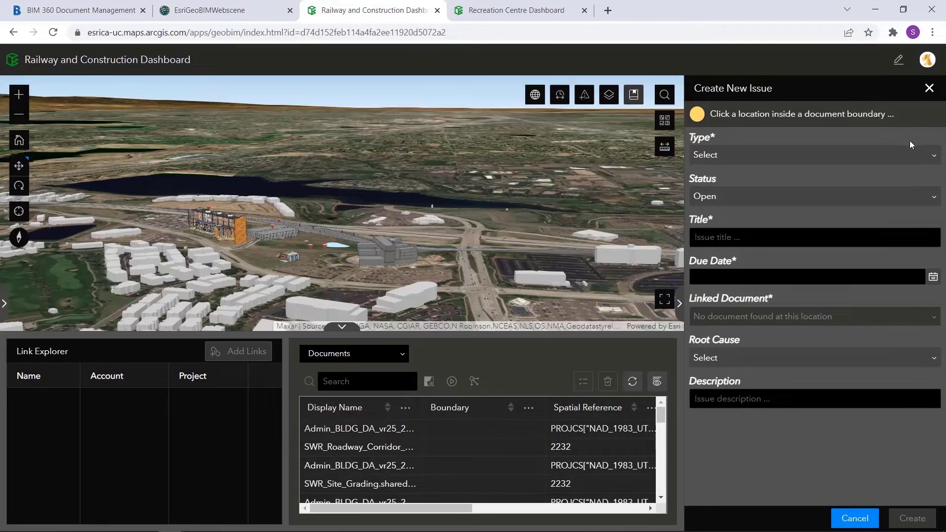
pyautogui.click(933, 155)
pyautogui.click(719, 201)
pyautogui.click(813, 236)
pyautogui.write('SewerSystemConflict')
pyautogui.click(933, 277)
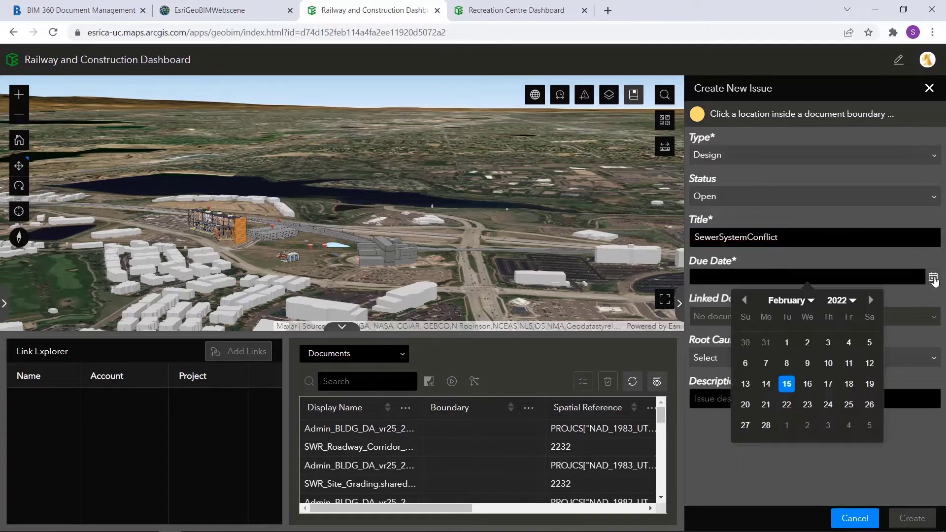
pyautogui.click(811, 381)
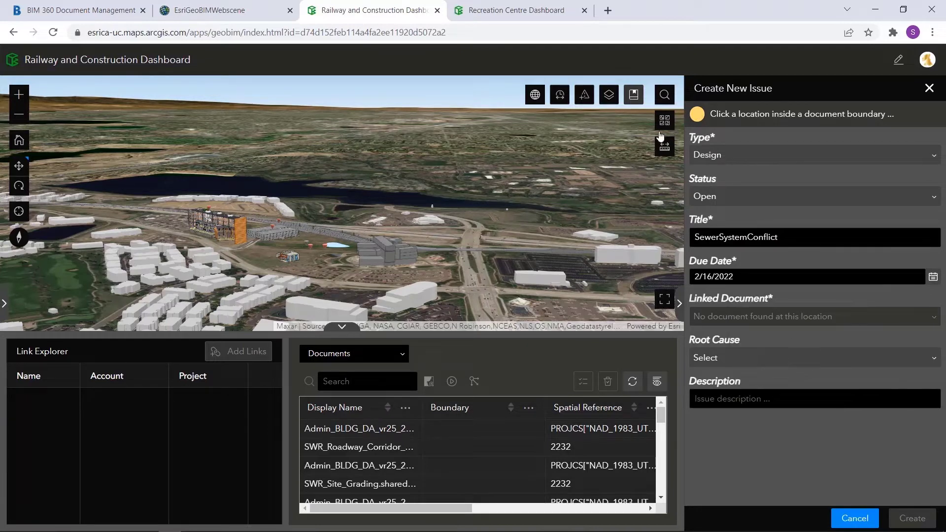
# Step: Pin the issue on site, link SWR_Drainage.dwg, set root cause Design Change, and submit
pyautogui.click(287, 246)
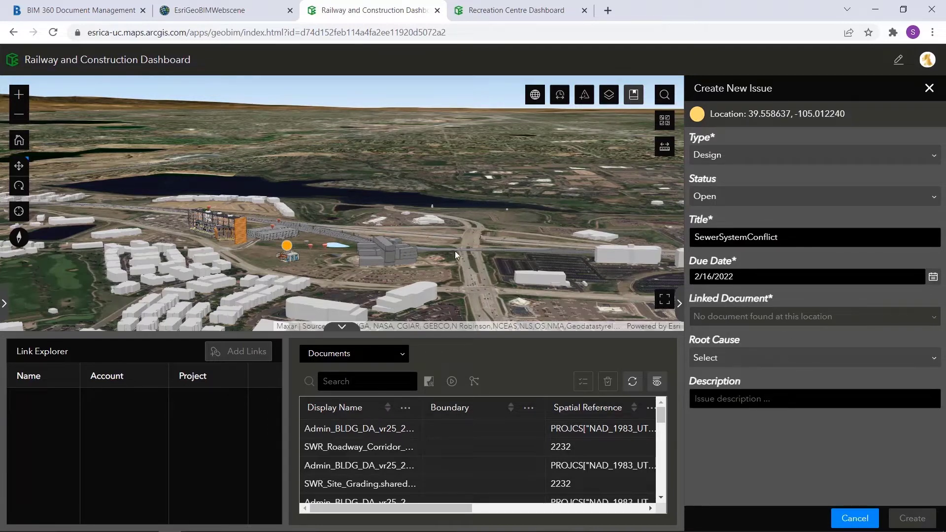
pyautogui.click(933, 319)
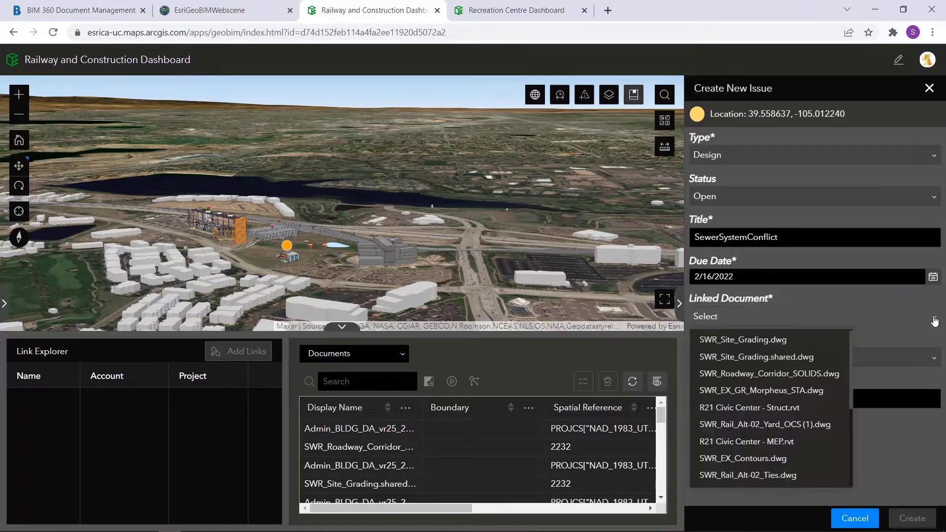
pyautogui.moveTo(849, 364); pyautogui.dragTo(854, 446)
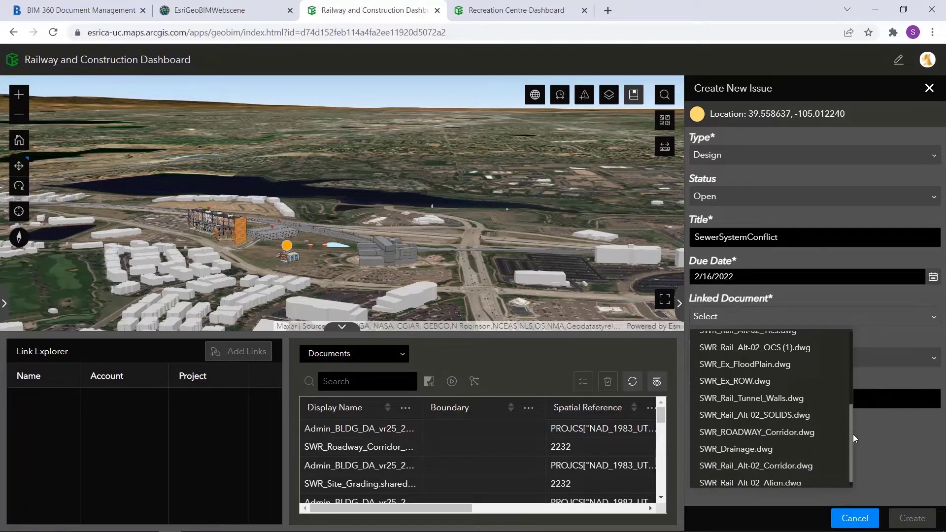
pyautogui.click(765, 443)
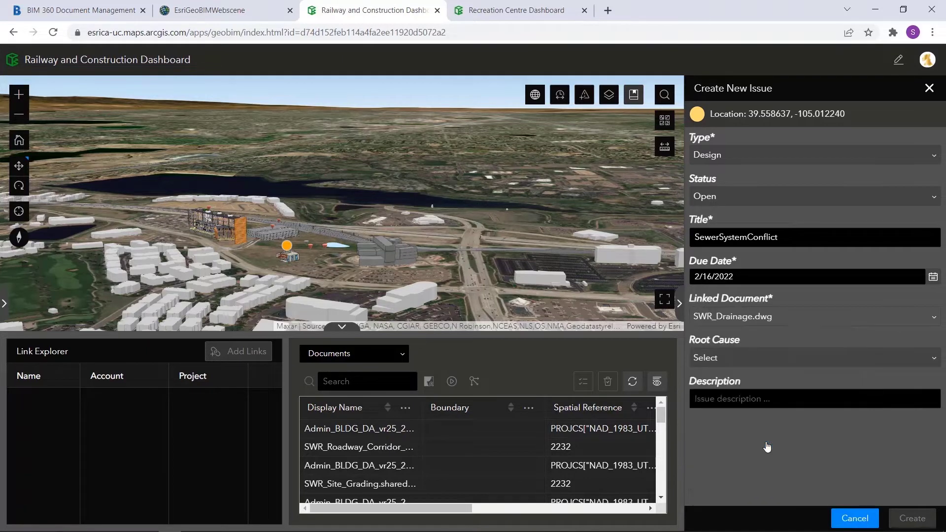
pyautogui.click(933, 361)
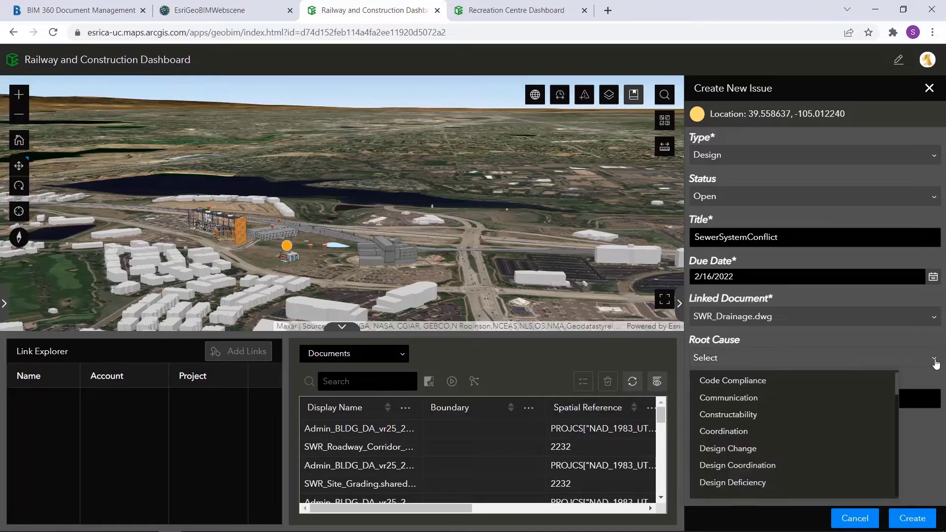
pyautogui.click(752, 448)
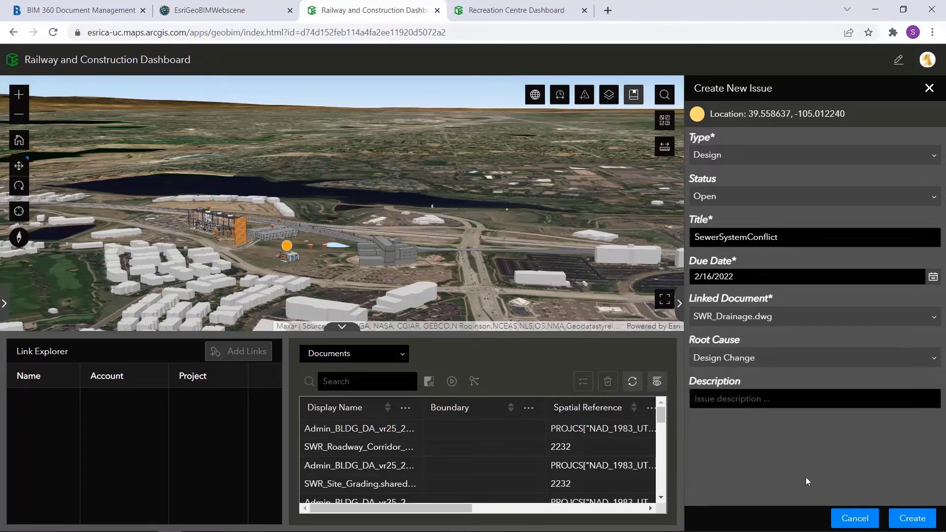
pyautogui.click(910, 518)
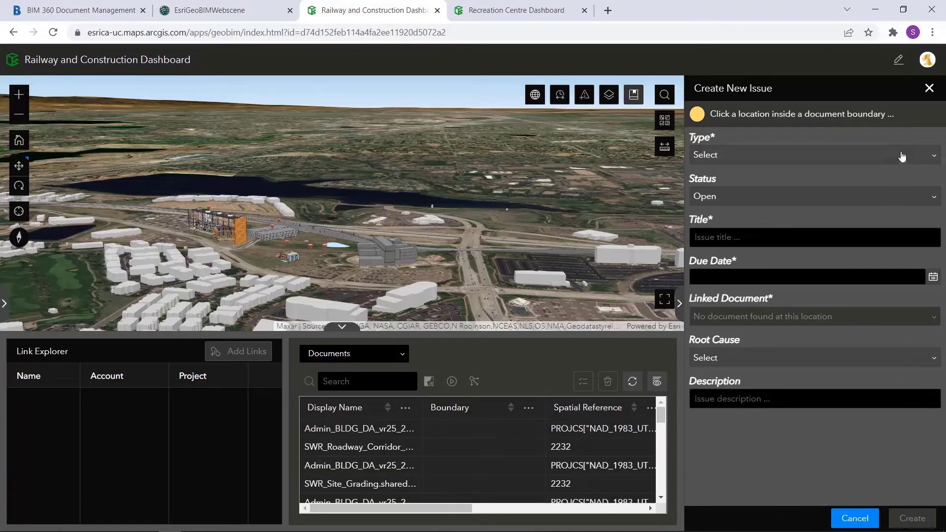
pyautogui.click(929, 89)
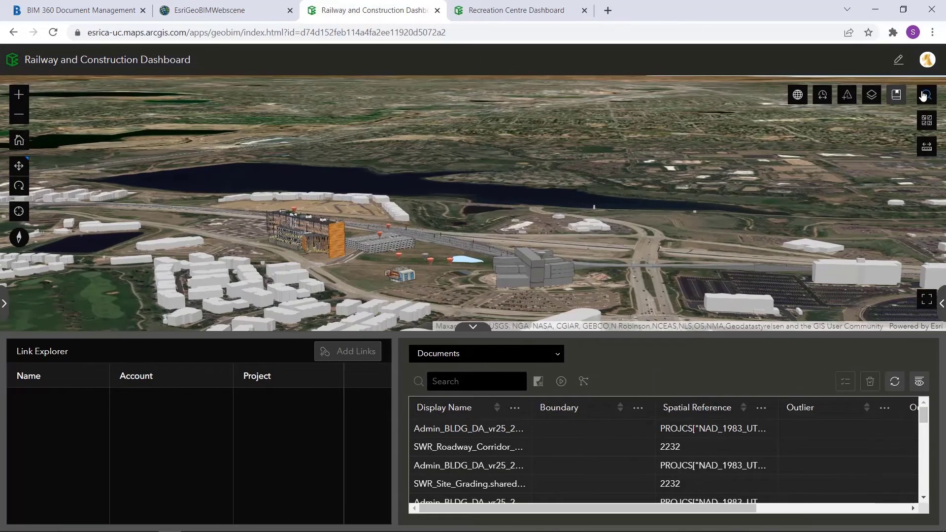
pyautogui.click(541, 257)
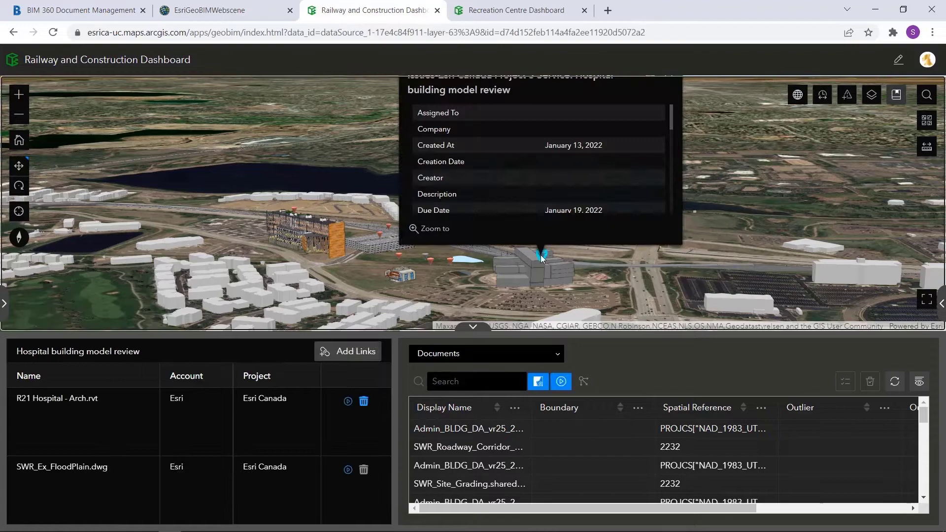
pyautogui.click(348, 402)
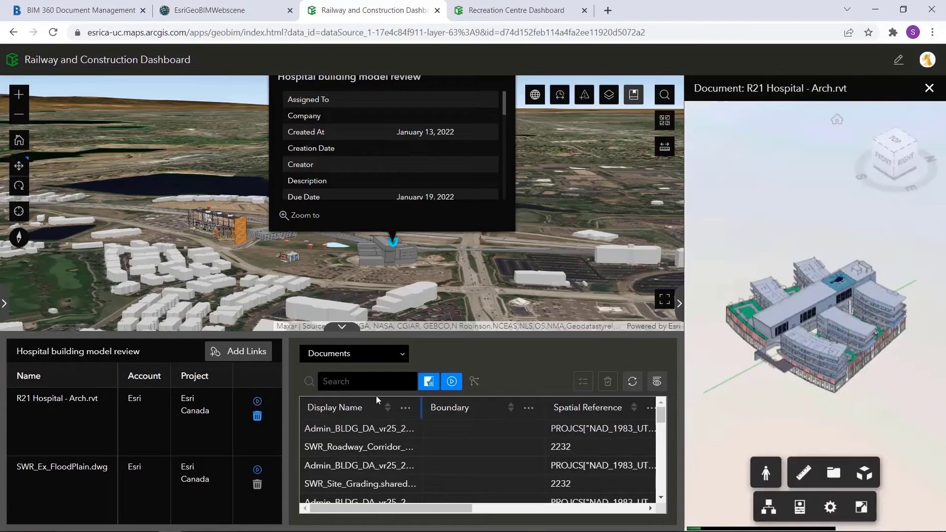
pyautogui.click(835, 474)
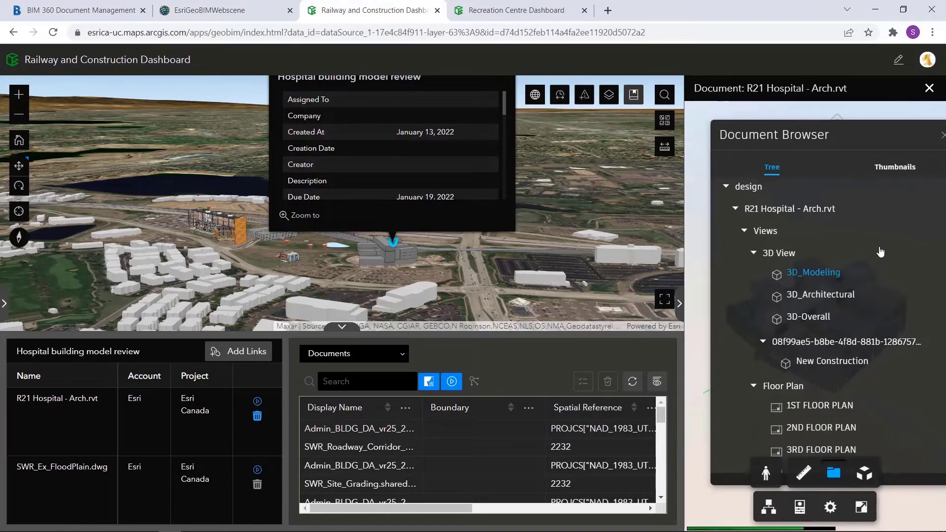
pyautogui.click(892, 169)
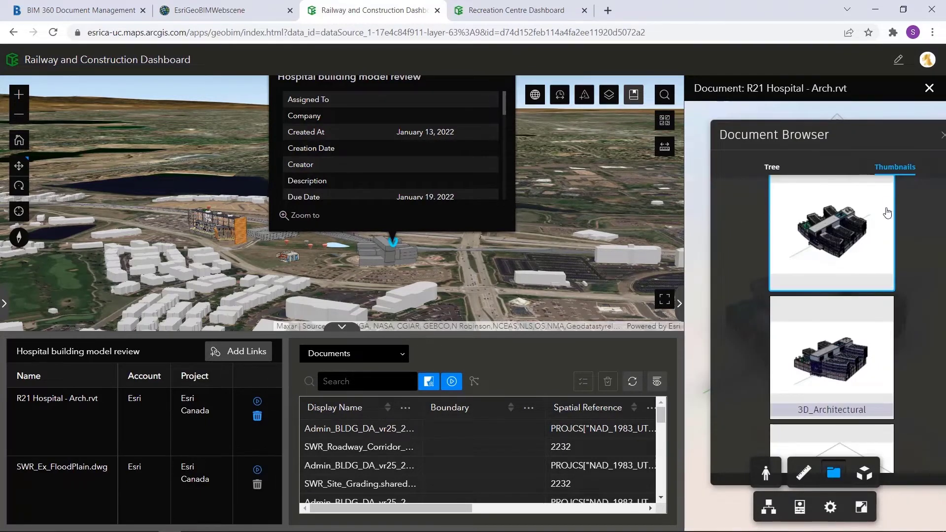
pyautogui.scroll(-1, 886, 215)
pyautogui.scroll(-1, 886, 215)
pyautogui.scroll(-1, 885, 215)
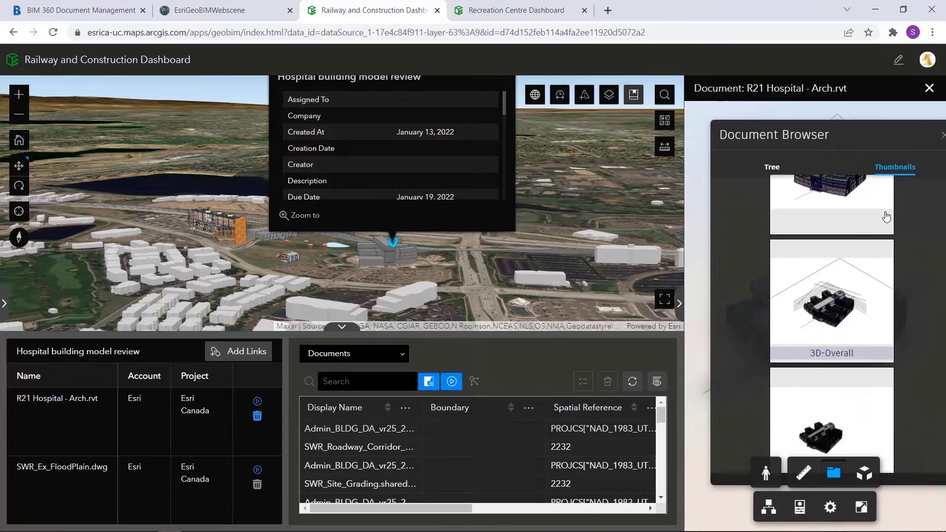
pyautogui.scroll(-1, 886, 215)
pyautogui.scroll(-1, 886, 215)
pyautogui.scroll(-1, 886, 215)
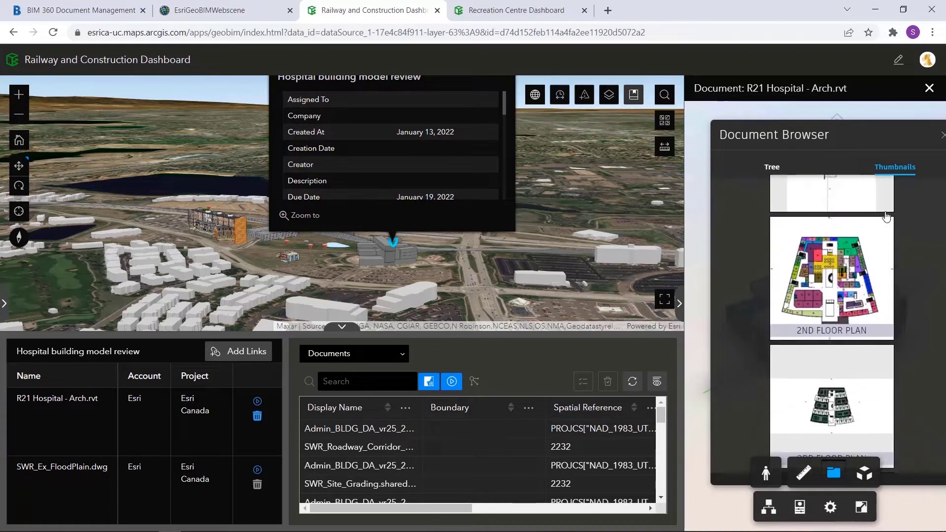
pyautogui.scroll(-1, 886, 215)
pyautogui.scroll(-1, 886, 215)
pyautogui.scroll(-1, 886, 215)
pyautogui.scroll(-2, 886, 215)
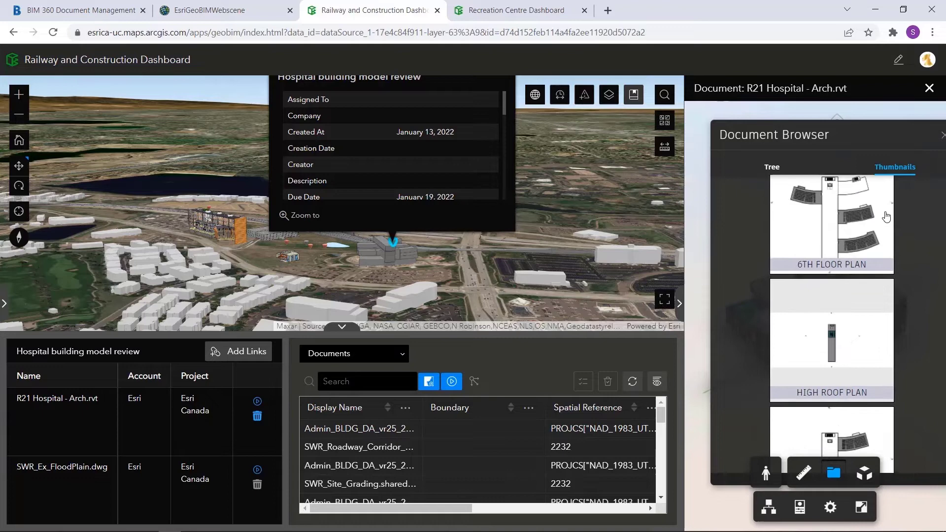
pyautogui.scroll(-1, 885, 214)
pyautogui.scroll(-2, 886, 215)
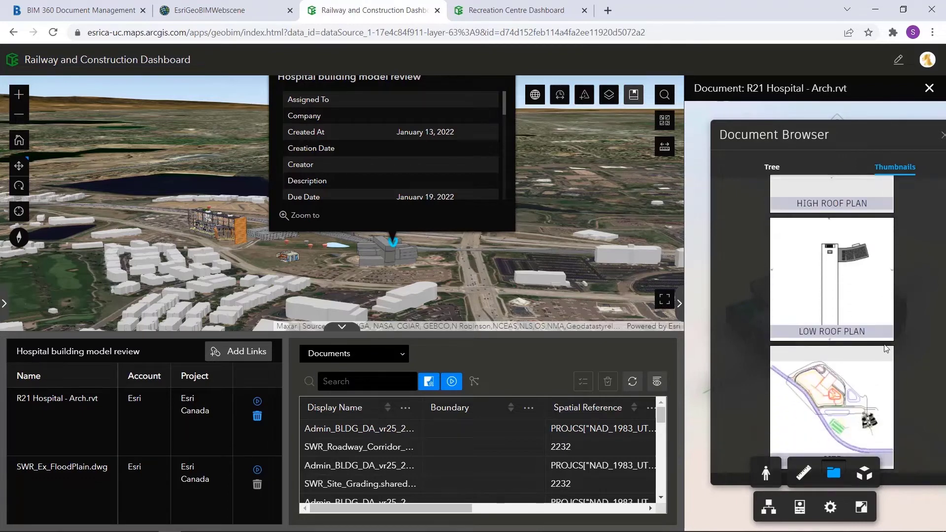
pyautogui.click(883, 400)
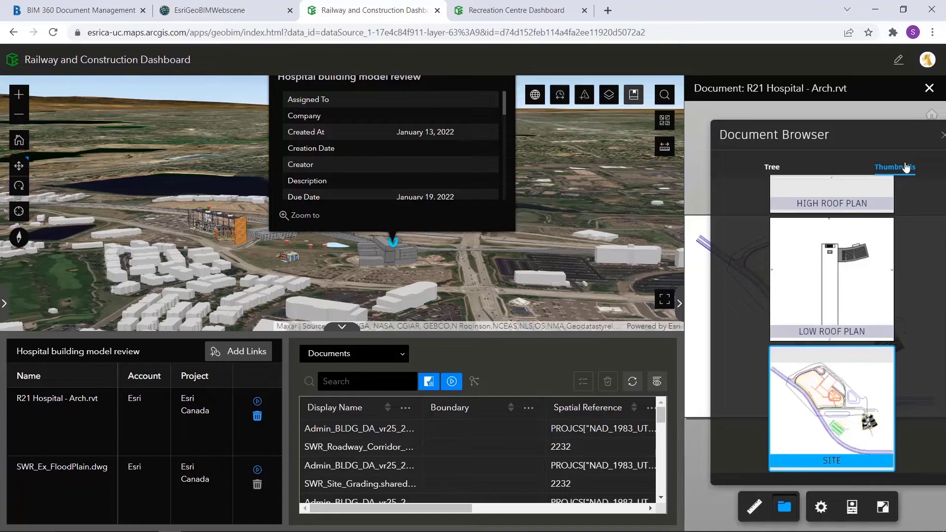
pyautogui.click(943, 138)
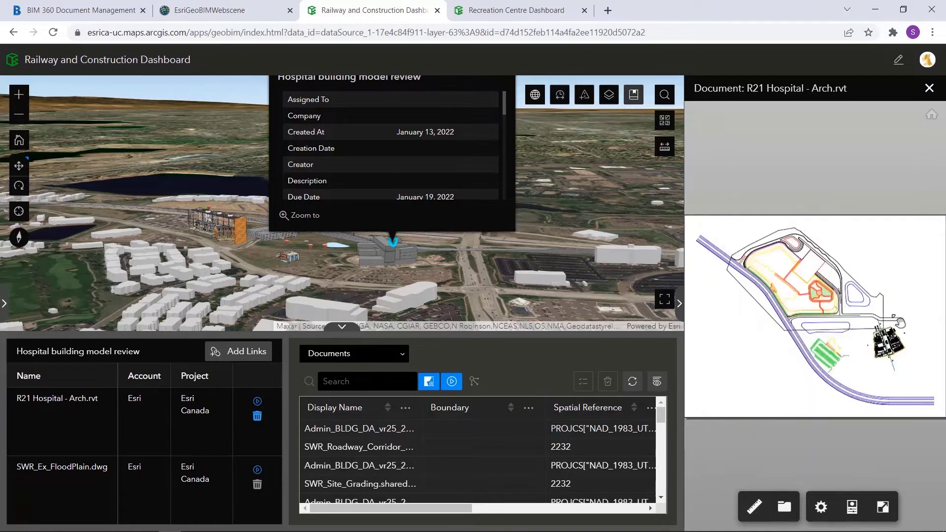
pyautogui.scroll(5, 899, 354)
pyautogui.scroll(1, 899, 354)
pyautogui.scroll(2, 897, 354)
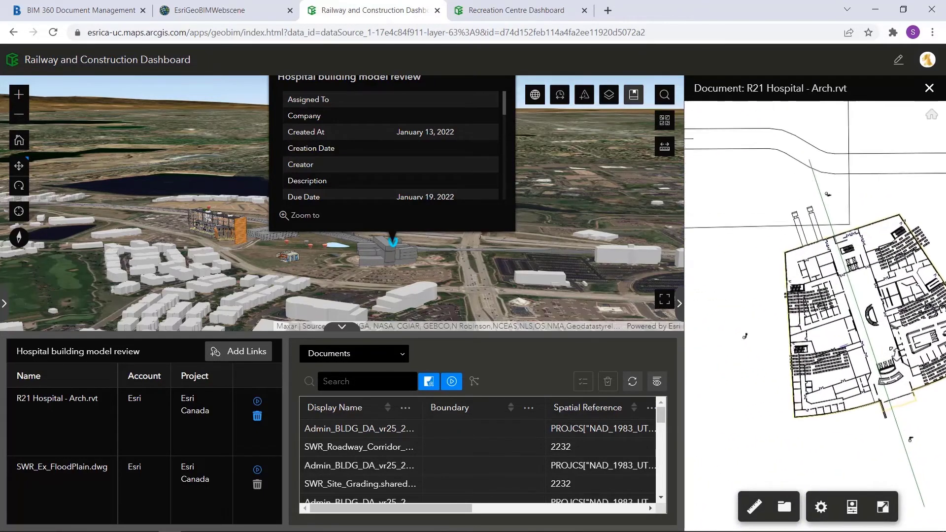
pyautogui.scroll(2, 896, 354)
pyautogui.scroll(2, 896, 354)
pyautogui.scroll(1, 895, 354)
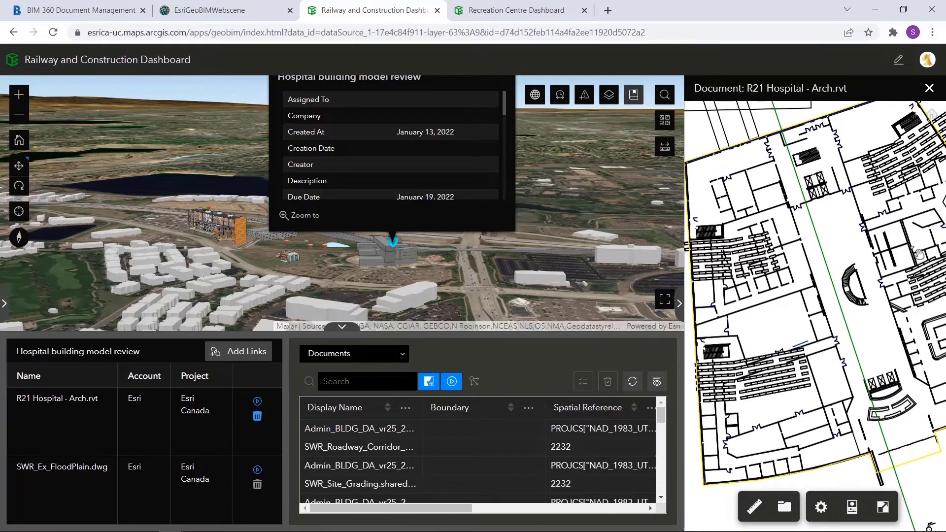
pyautogui.click(929, 87)
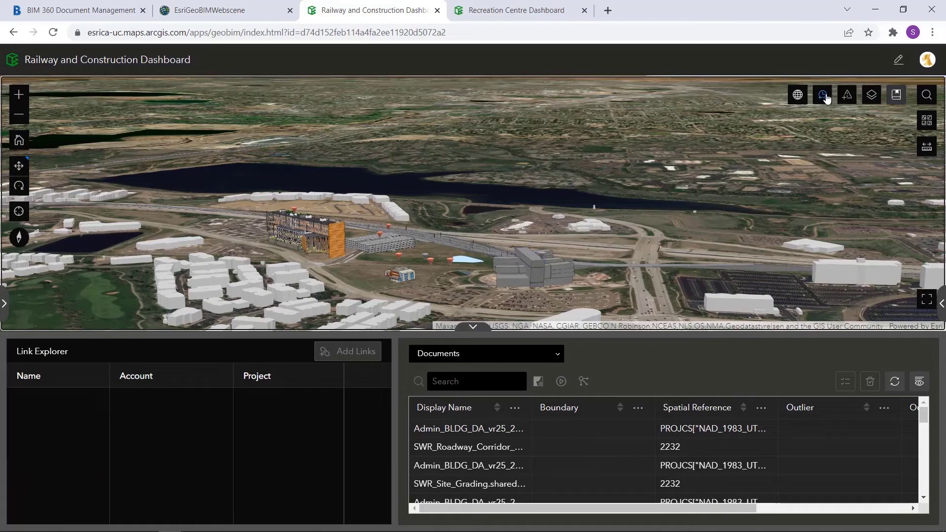
# Step: Animate the Issues layer in the Time Slider from mid-January to 2/14/2022
pyautogui.click(823, 96)
pyautogui.click(754, 122)
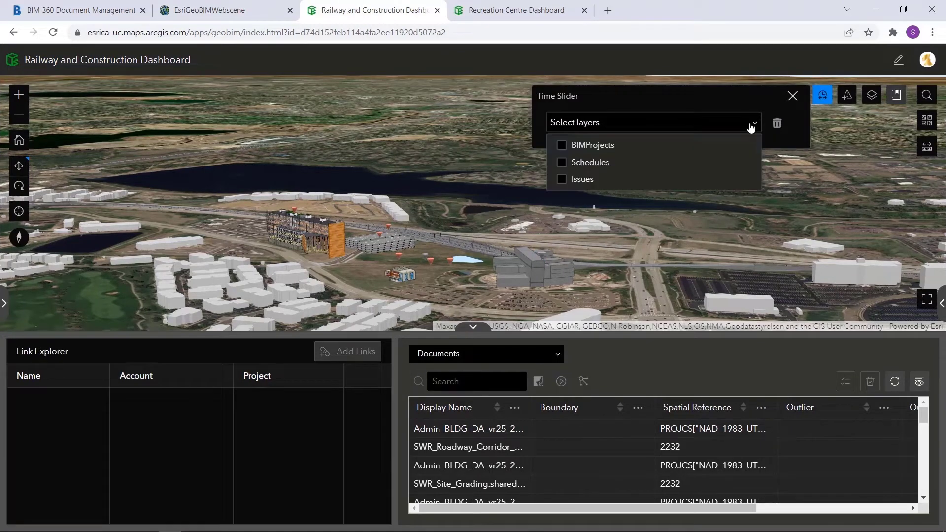
pyautogui.click(582, 179)
pyautogui.scroll(3, 388, 247)
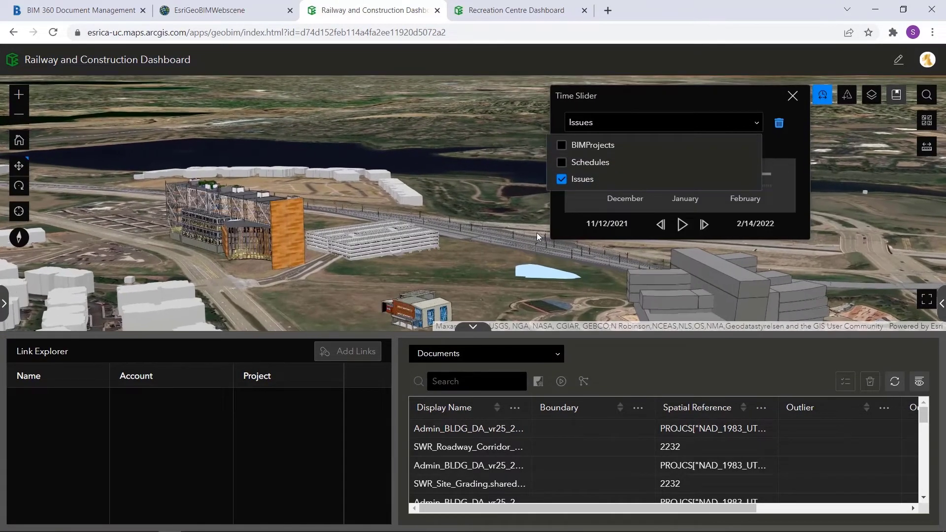
pyautogui.click(791, 147)
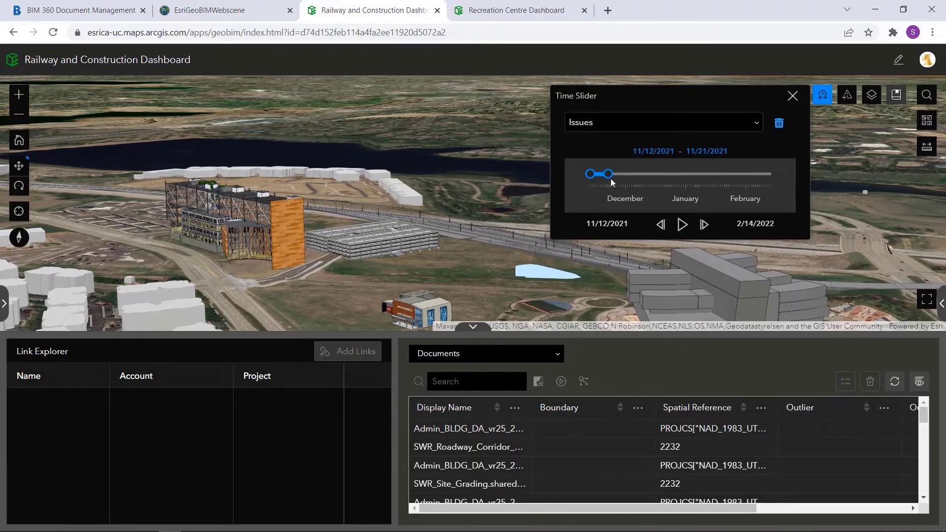
pyautogui.moveTo(607, 174); pyautogui.dragTo(768, 175)
pyautogui.moveTo(590, 175); pyautogui.dragTo(720, 174)
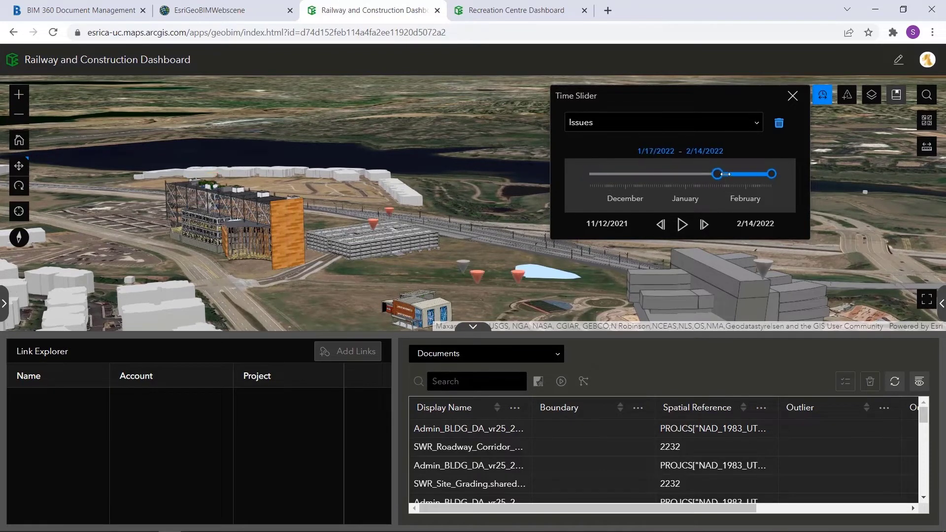
pyautogui.click(682, 224)
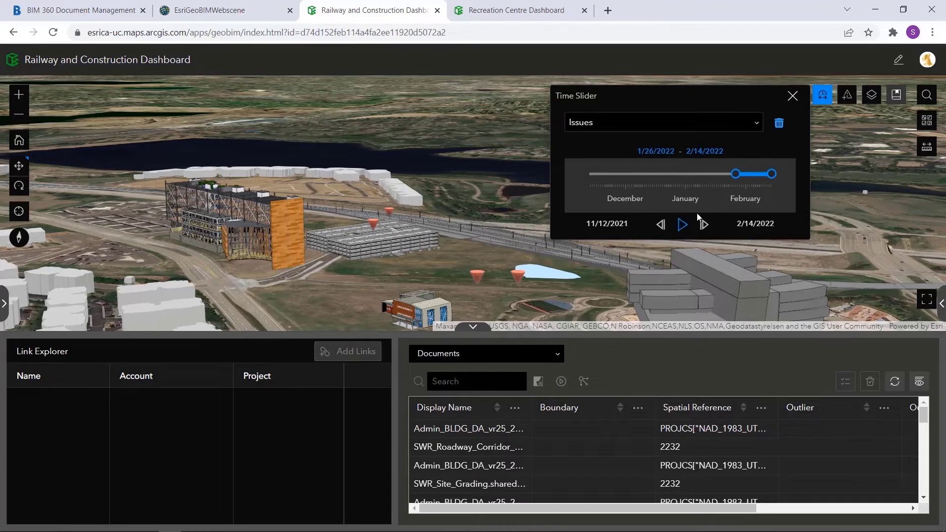
# Step: Remove Issues from the time filter so all markers show, and open 3D Widgets
pyautogui.click(756, 125)
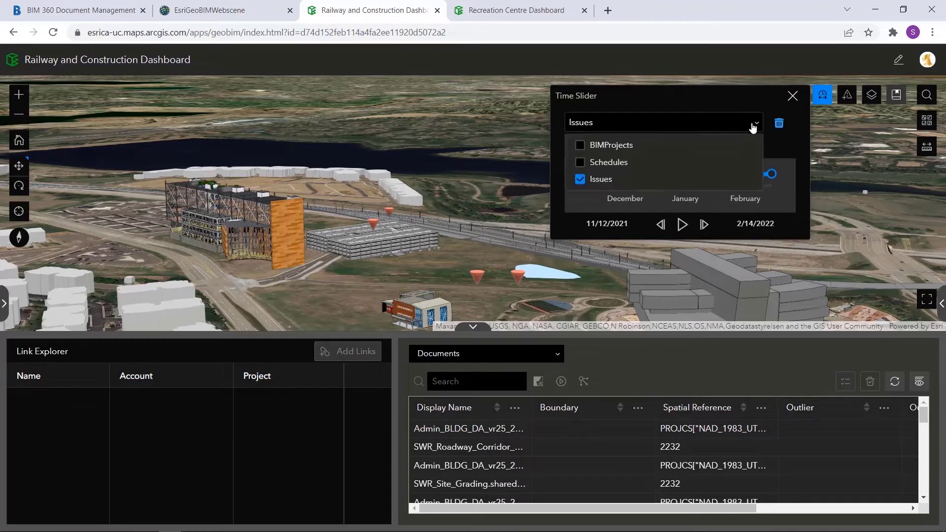
pyautogui.click(581, 181)
pyautogui.click(786, 141)
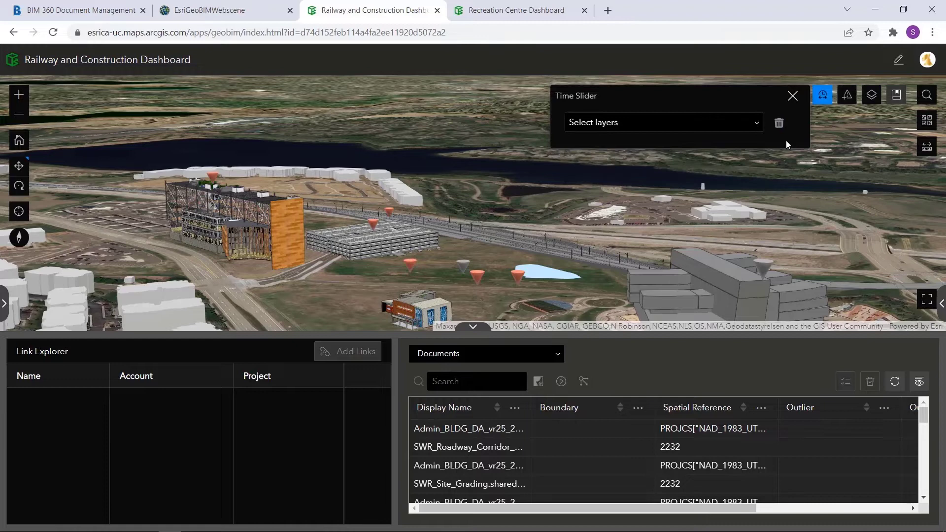
pyautogui.click(791, 97)
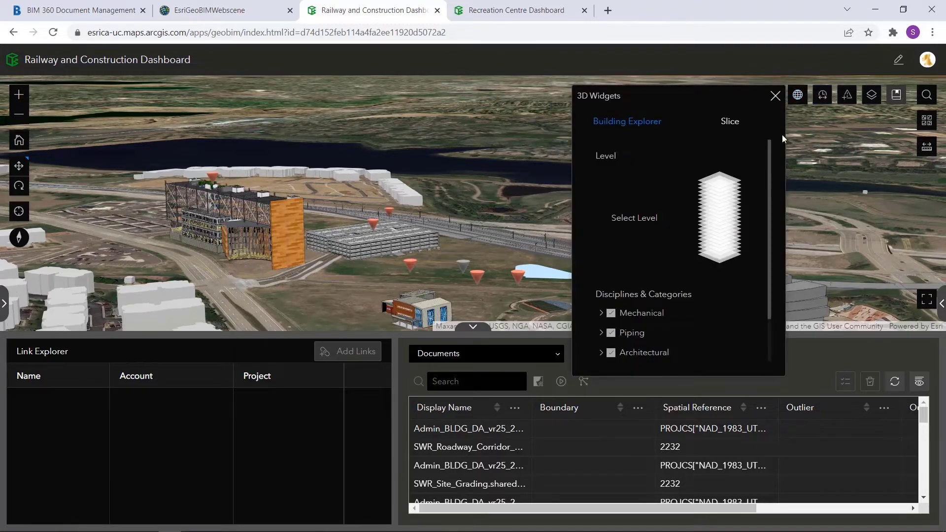
pyautogui.click(722, 258)
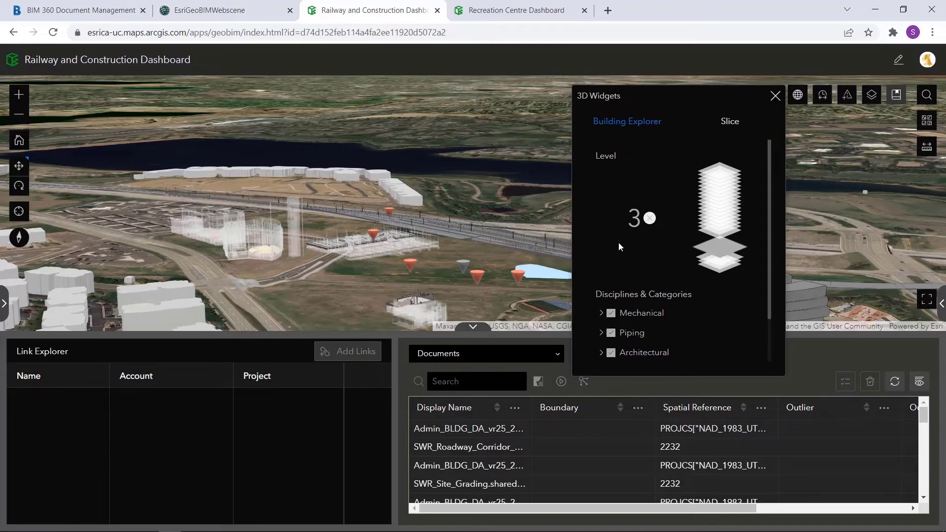
pyautogui.scroll(5, 356, 239)
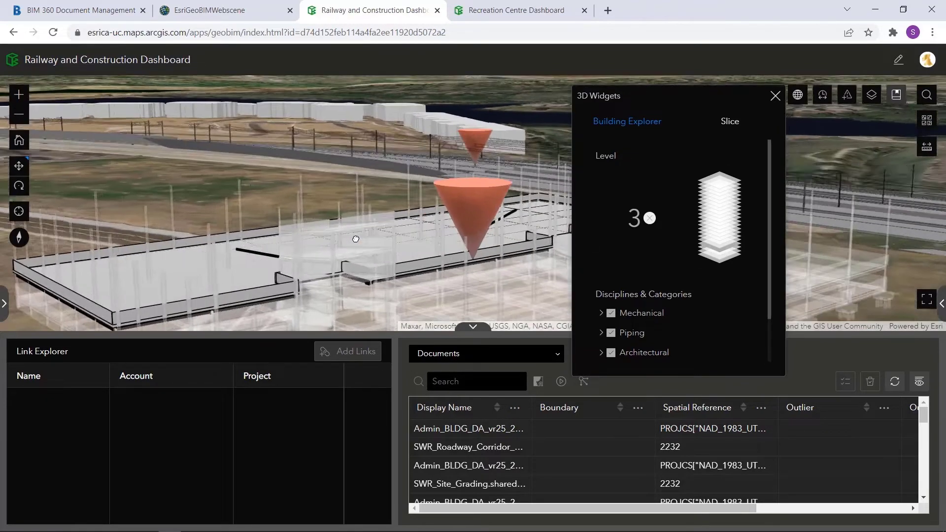
pyautogui.scroll(-3, 355, 238)
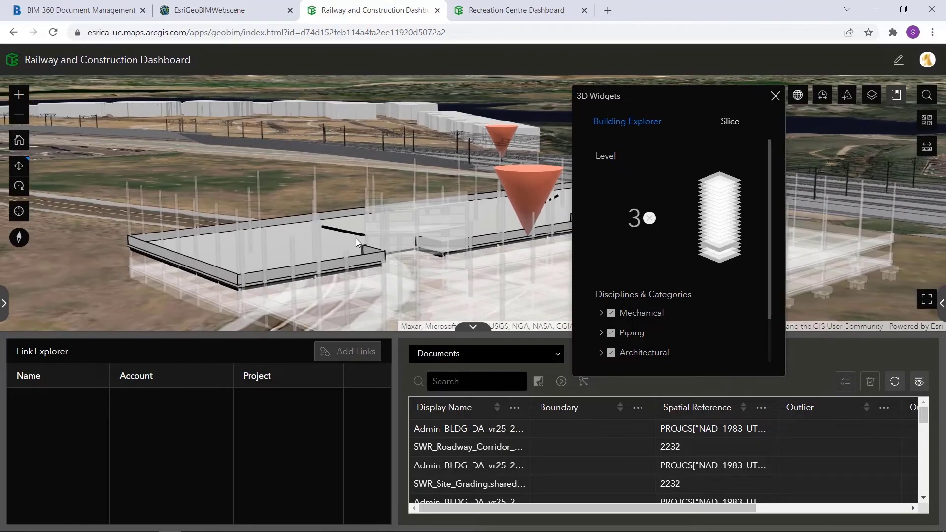
pyautogui.scroll(-5, 400, 234)
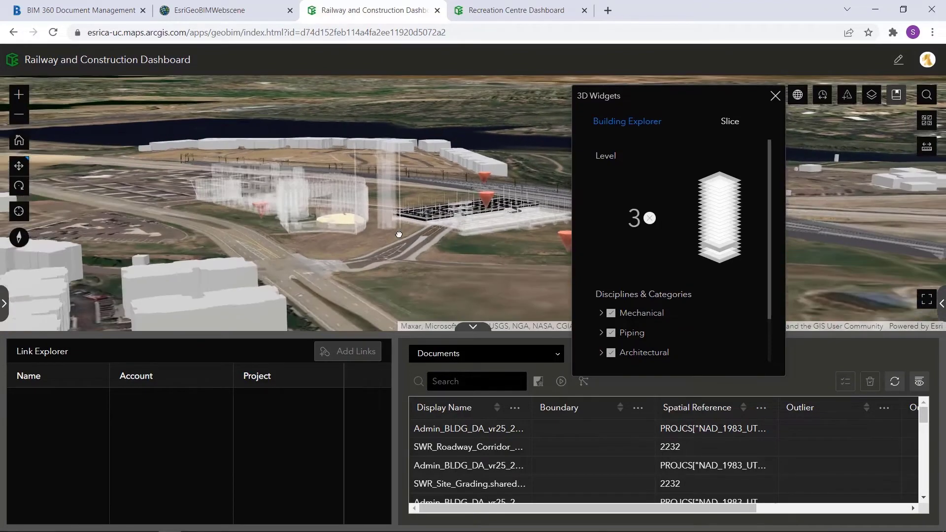
pyautogui.click(649, 218)
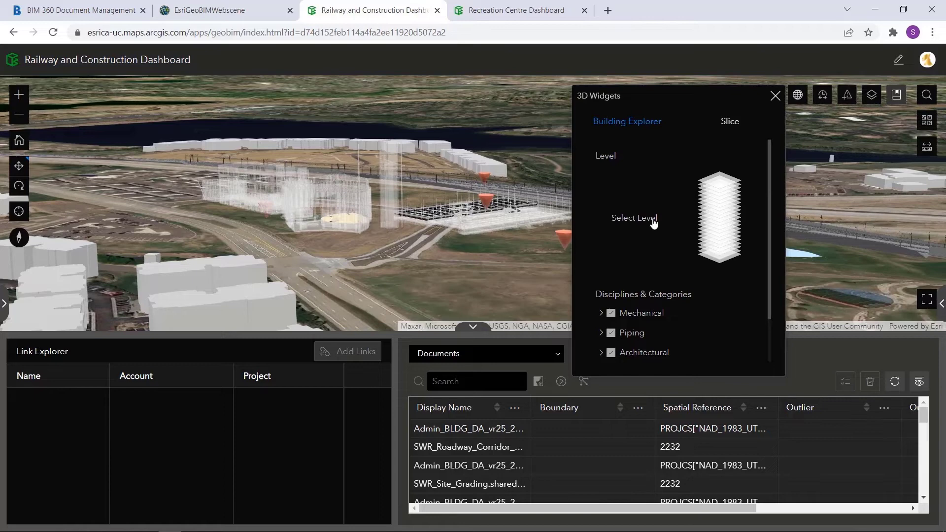
# Step: Drag a slice plane through the railway building, shift it, then delete it and close 3D Widgets
pyautogui.click(729, 124)
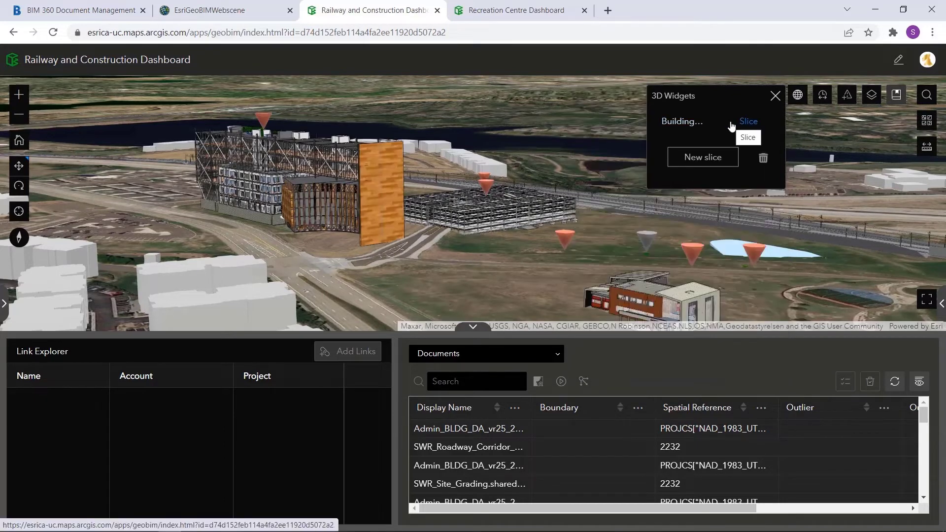
pyautogui.click(715, 158)
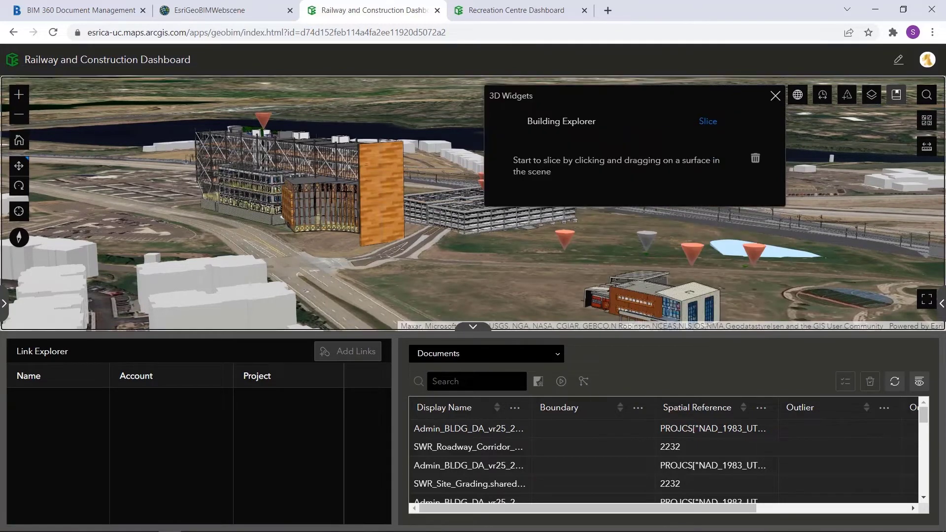
pyautogui.moveTo(268, 192); pyautogui.dragTo(435, 196)
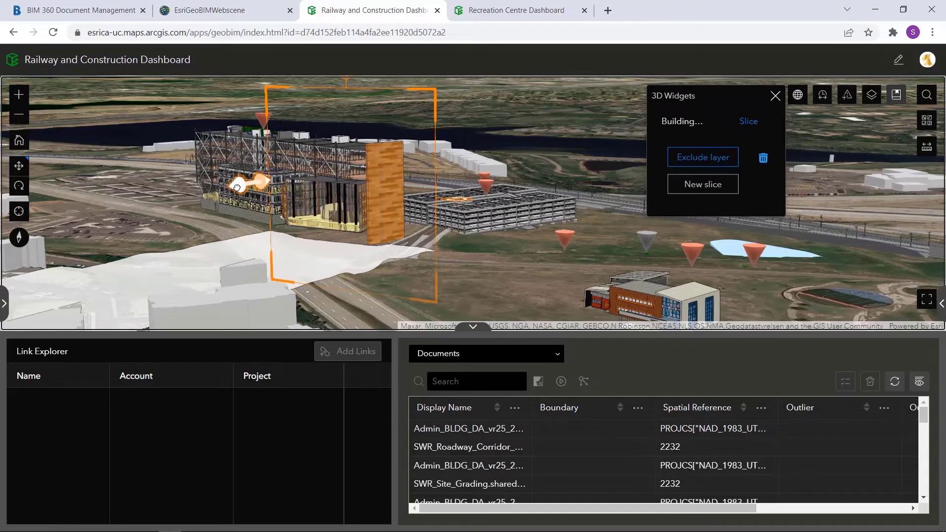
pyautogui.moveTo(236, 187)
pyautogui.mouseDown()
pyautogui.moveTo(327, 157)
pyautogui.moveTo(236, 166)
pyautogui.moveTo(211, 187)
pyautogui.mouseUp()
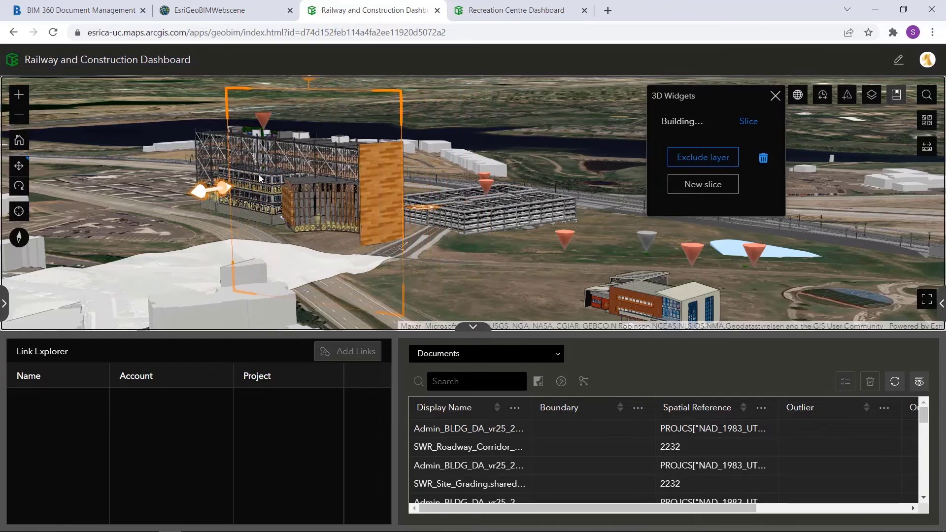
pyautogui.click(763, 158)
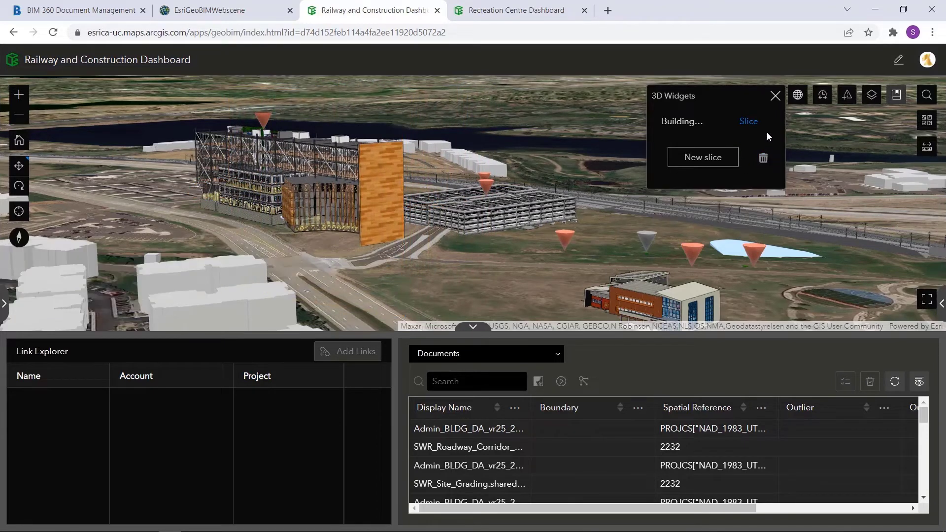
pyautogui.click(773, 99)
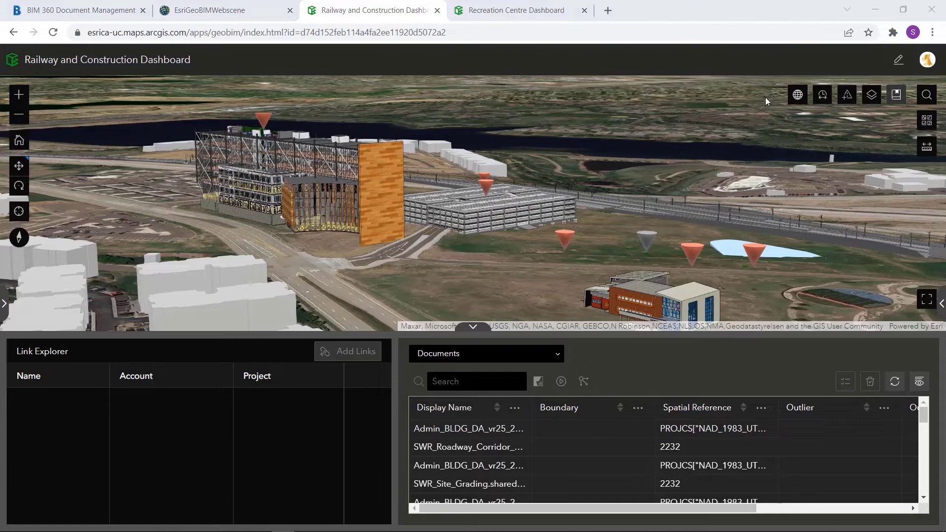
pyautogui.click(7, 301)
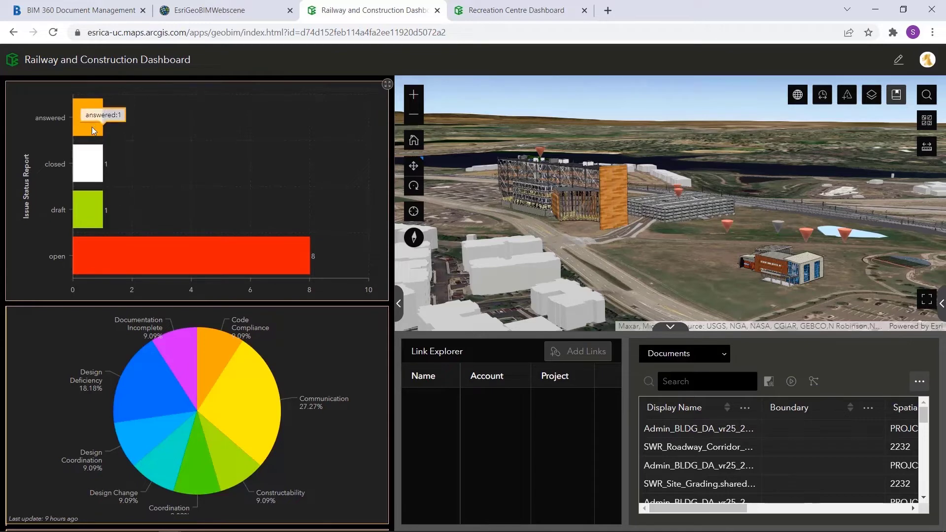
pyautogui.click(388, 309)
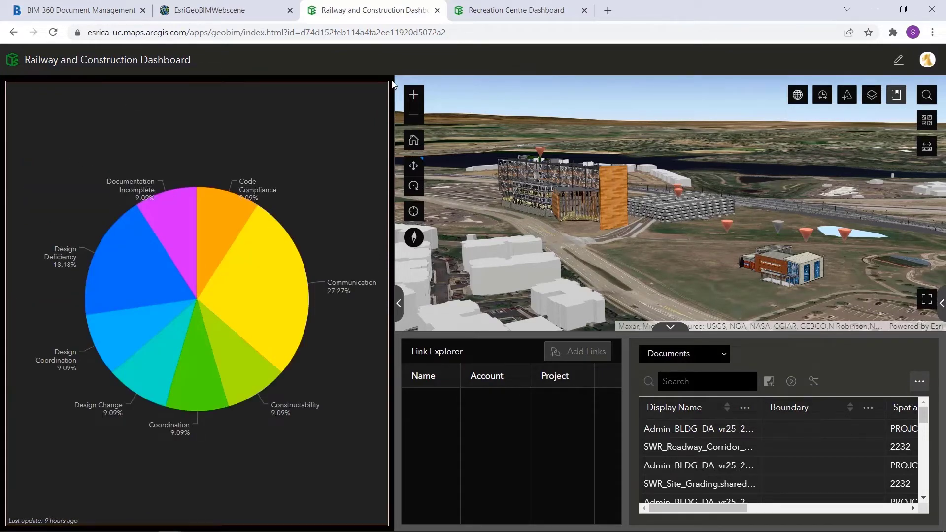
pyautogui.click(386, 83)
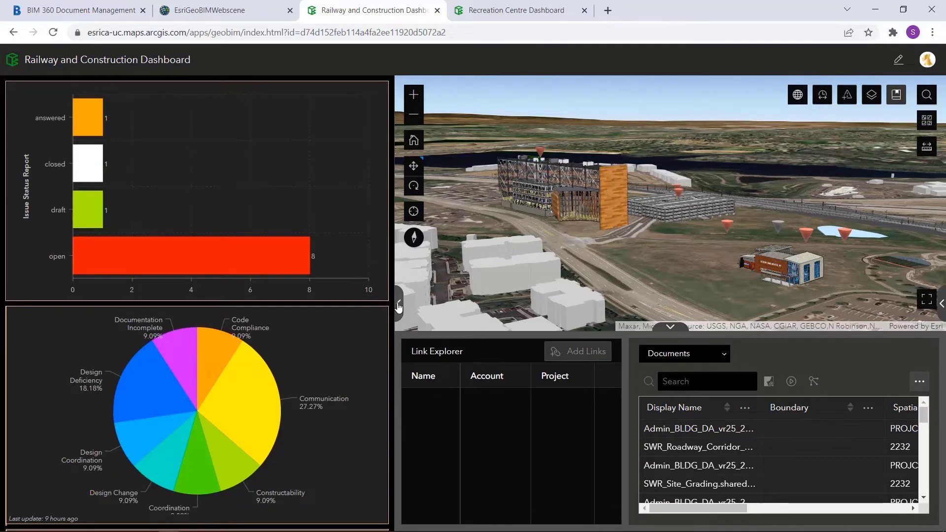
pyautogui.click(398, 307)
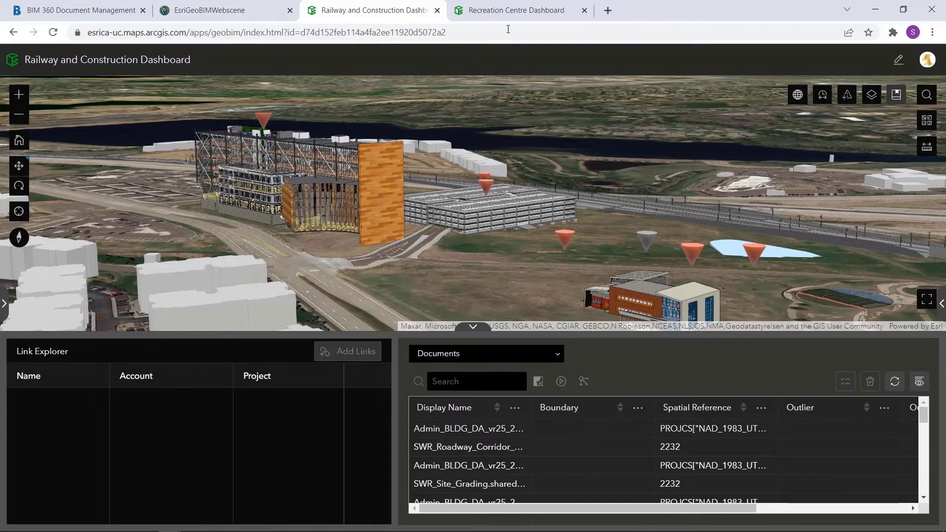
# Step: Open the Recreation Centre Dashboard and move in for a closer look at the recreation centre
pyautogui.click(517, 12)
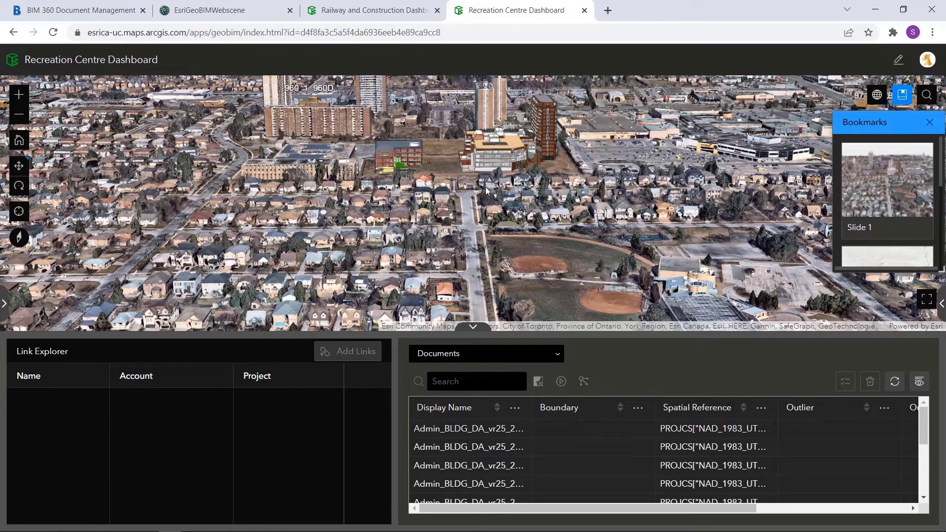
pyautogui.moveTo(482, 194); pyautogui.dragTo(480, 261)
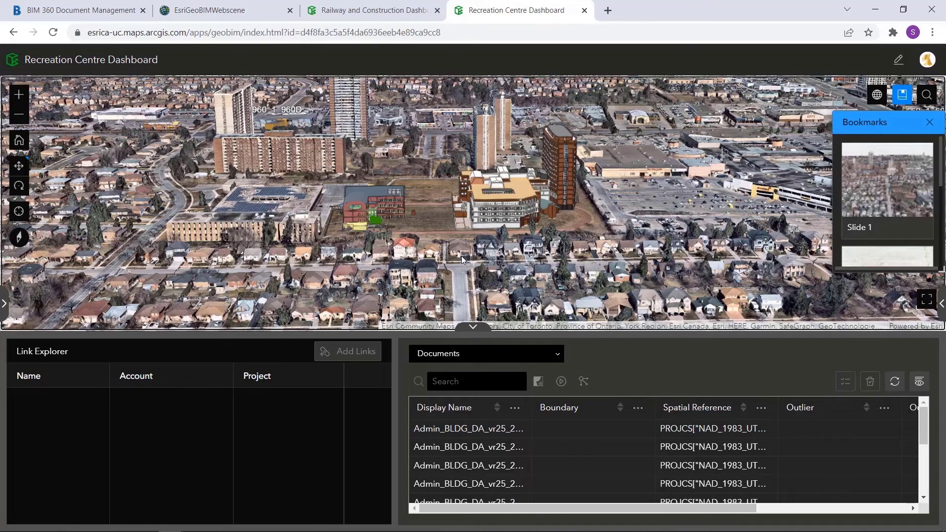
pyautogui.scroll(3, 461, 256)
pyautogui.moveTo(463, 253); pyautogui.dragTo(443, 352)
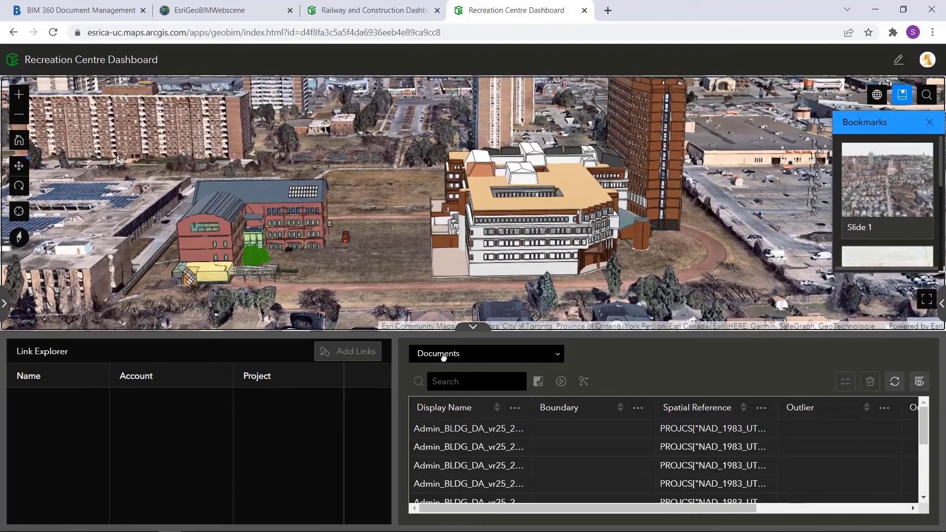
pyautogui.scroll(-3, 446, 297)
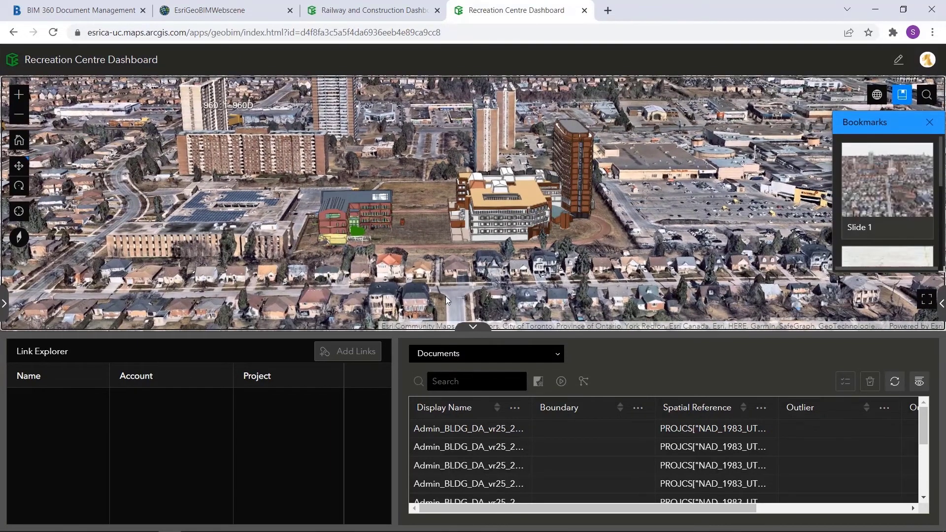
pyautogui.scroll(-1, 445, 296)
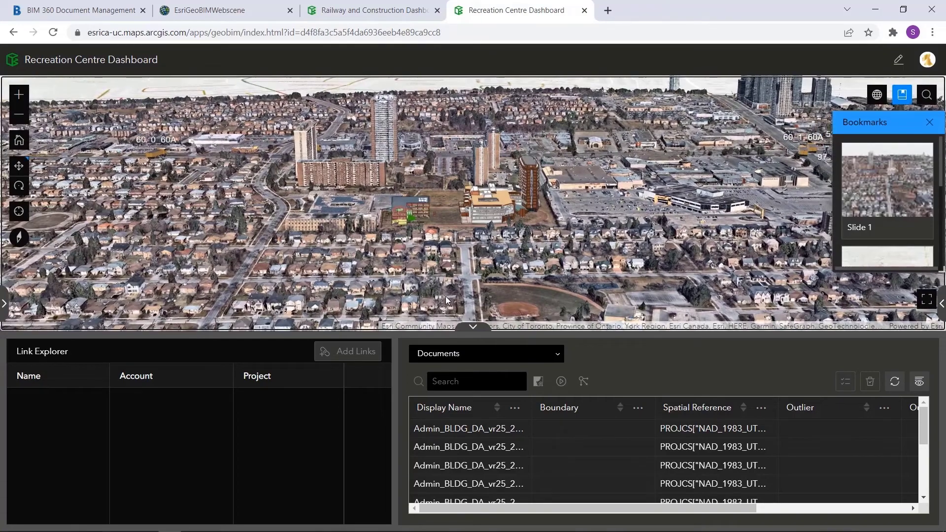
# Step: Fly to the second bookmark, showing the 0–5 minute travel-time area with 868 people affected
pyautogui.click(894, 260)
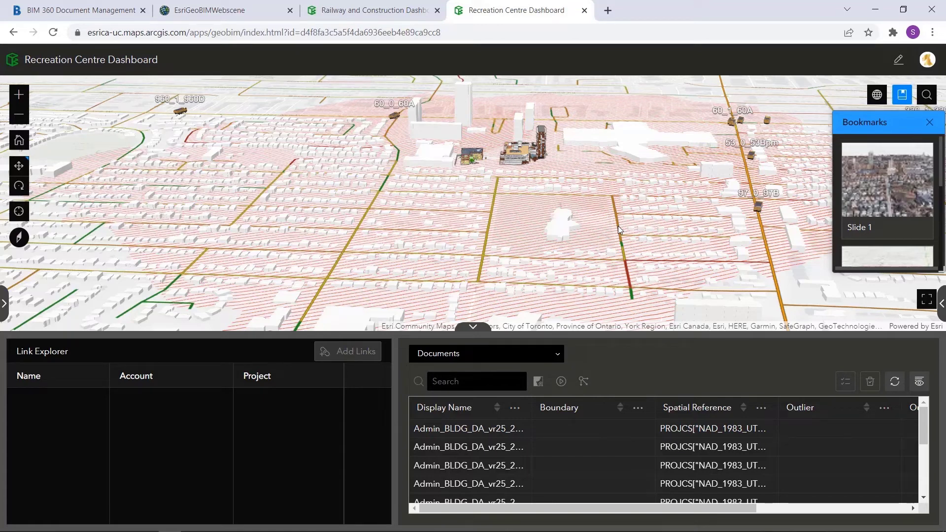
# Step: Inspect Location 2's 5–10 and 0–5 minute noise zones: 2,976 and 2,456 people affected
pyautogui.click(357, 221)
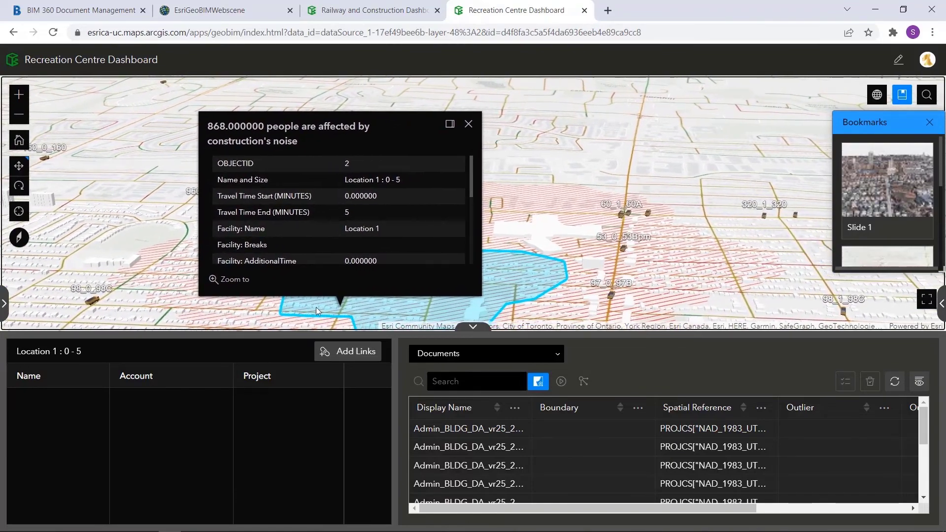
pyautogui.click(569, 200)
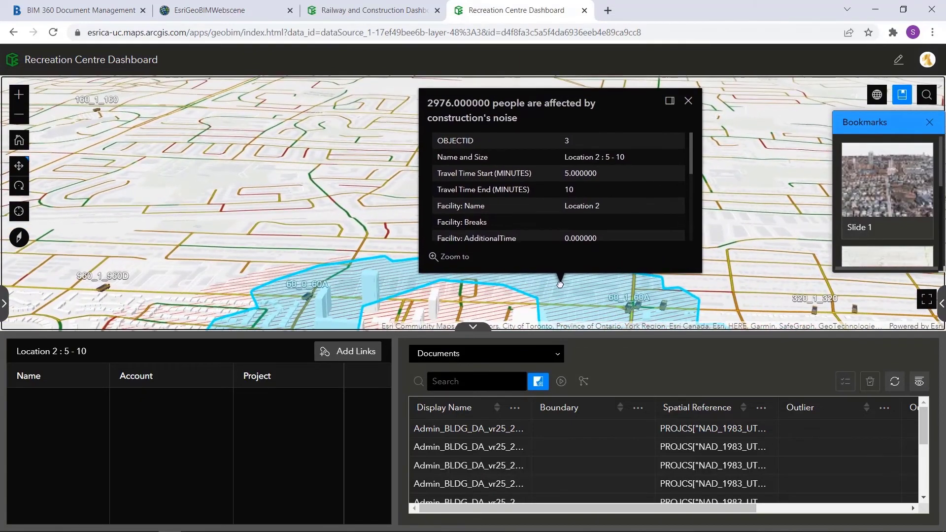
pyautogui.click(480, 312)
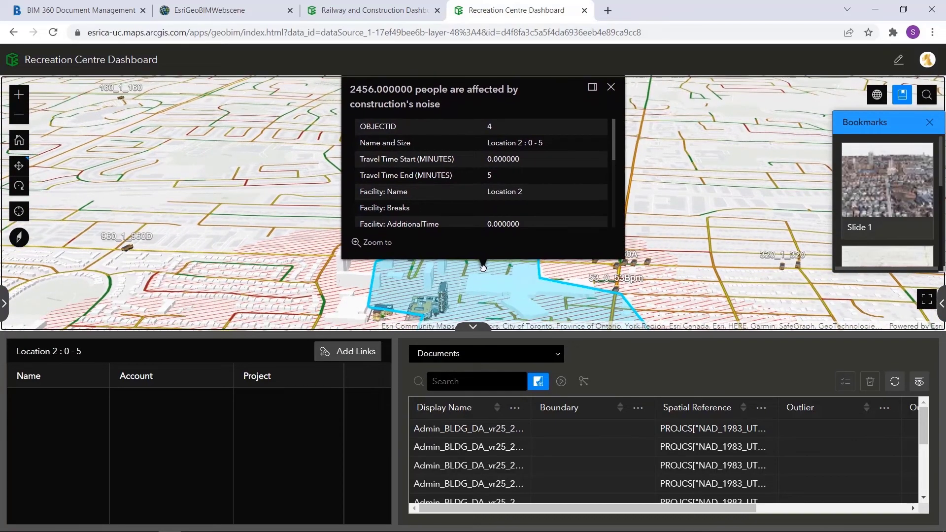
# Step: Close the noise zone popups and pan the map to centre the noise area
pyautogui.click(330, 307)
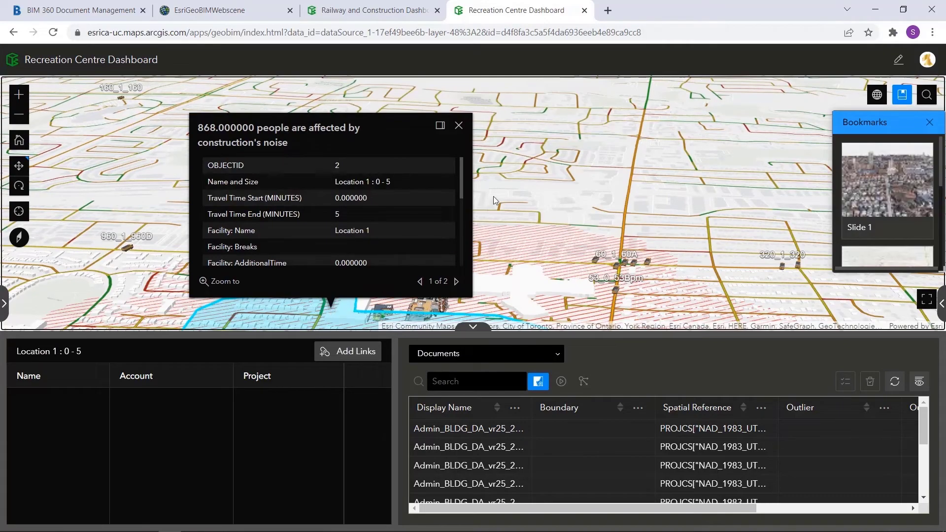
pyautogui.click(459, 125)
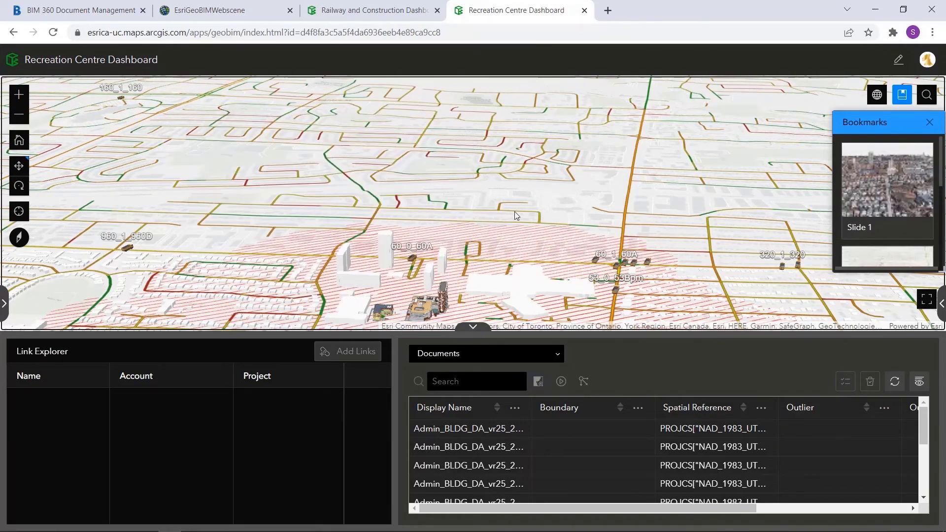
pyautogui.moveTo(515, 215); pyautogui.dragTo(519, 139)
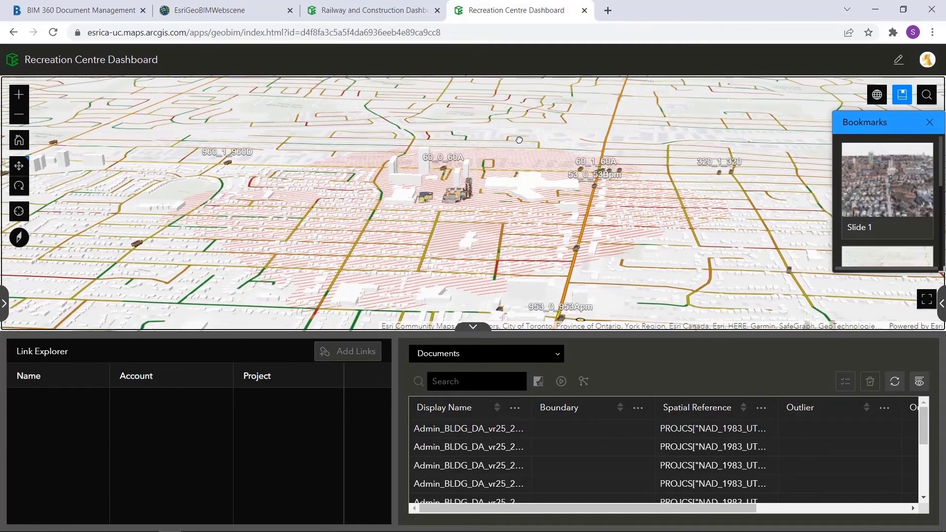